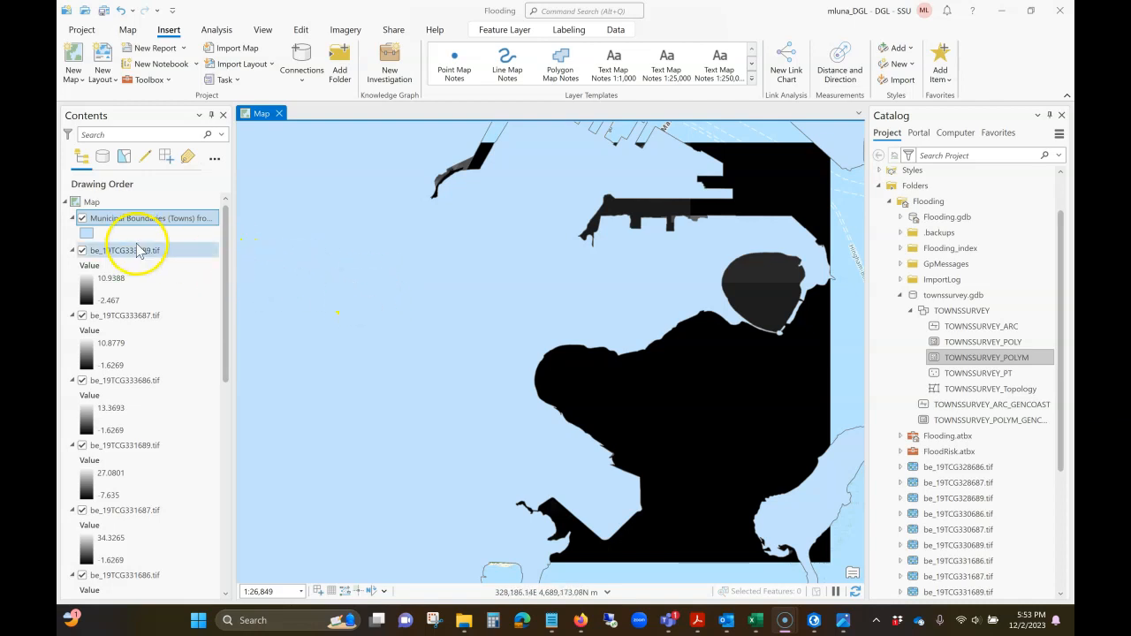
- Turn off the visibility of the Municipal Boundaries (Towns) layer on the map
click(82, 218)
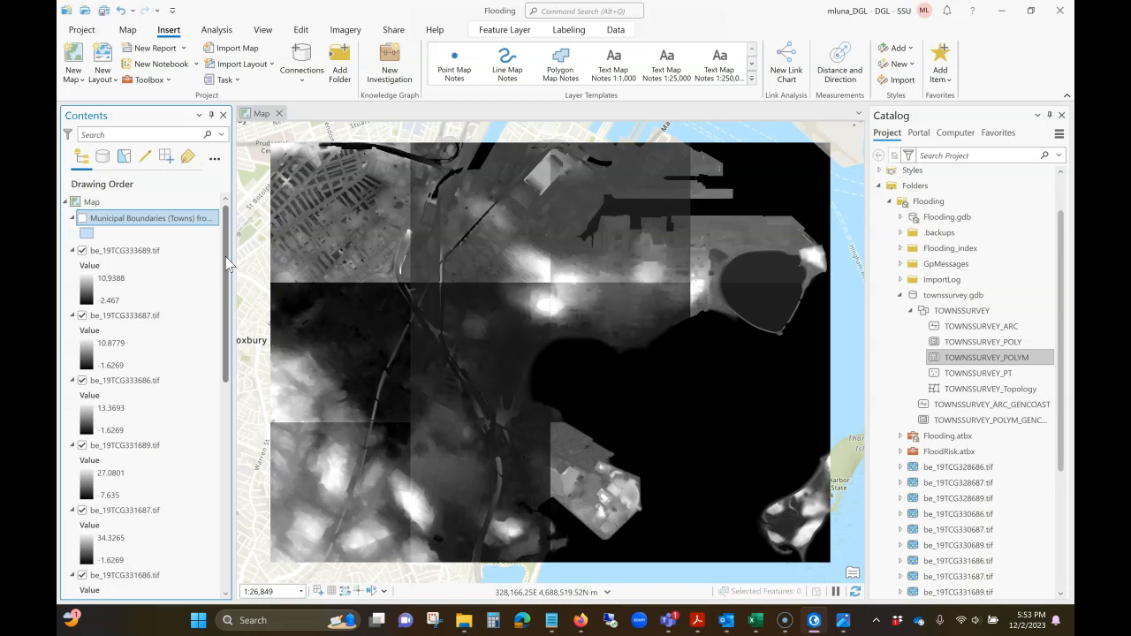
click(82, 251)
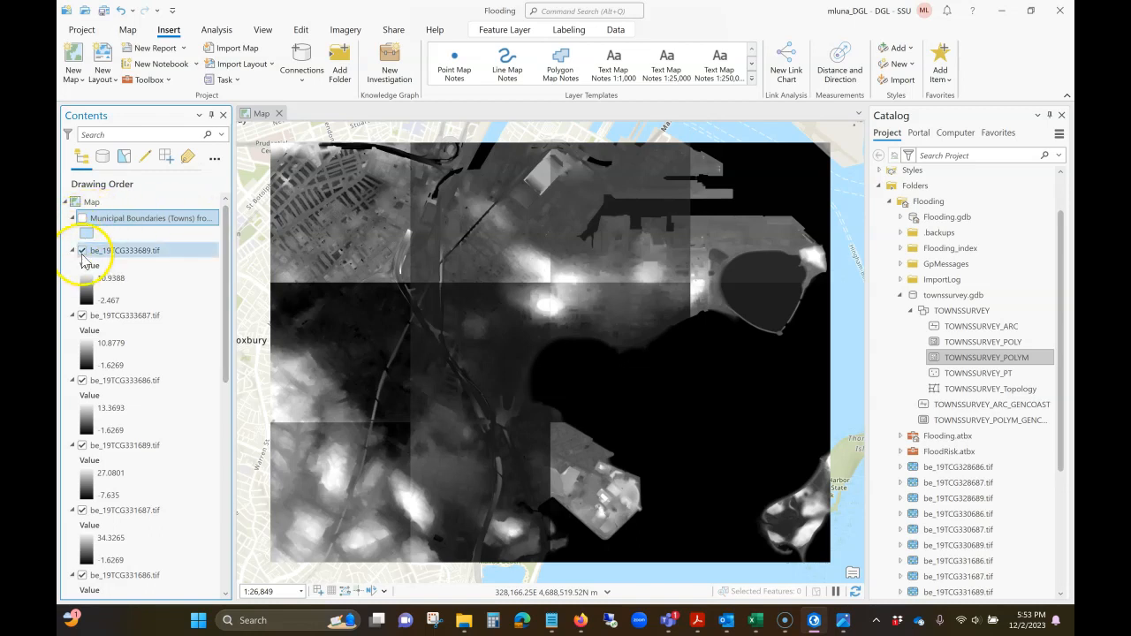
click(82, 251)
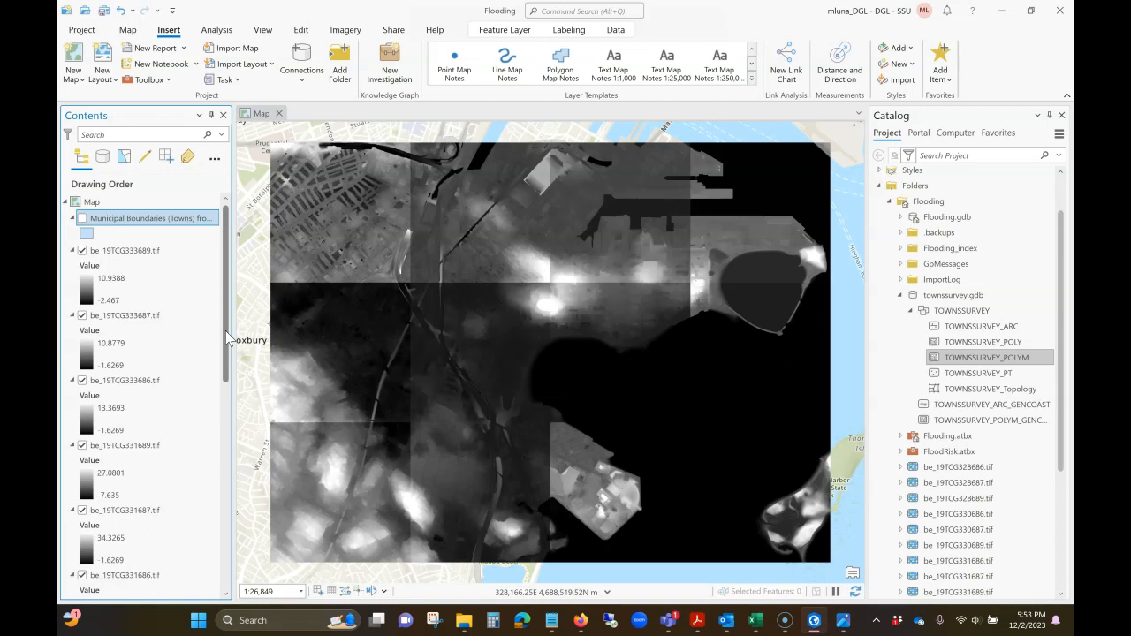
drag(226, 330, 224, 290)
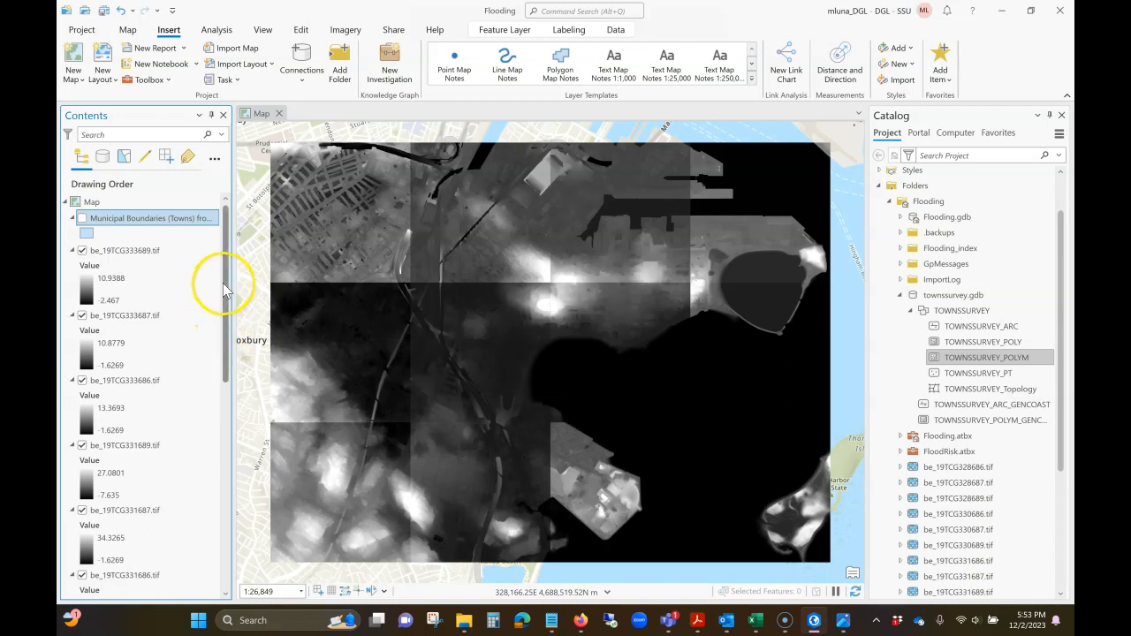
- Review the source properties of the be_19TCG333689.tif layer, including vertical units, number of bands, cell size, pixel type and pixel depth
right_click(152, 251)
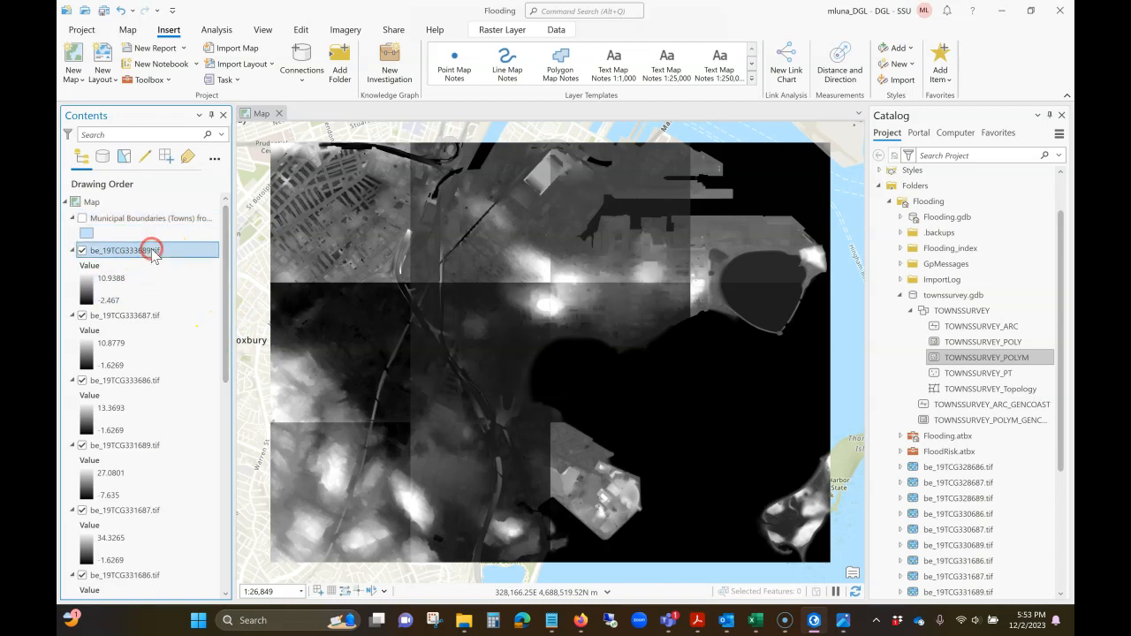
click(219, 580)
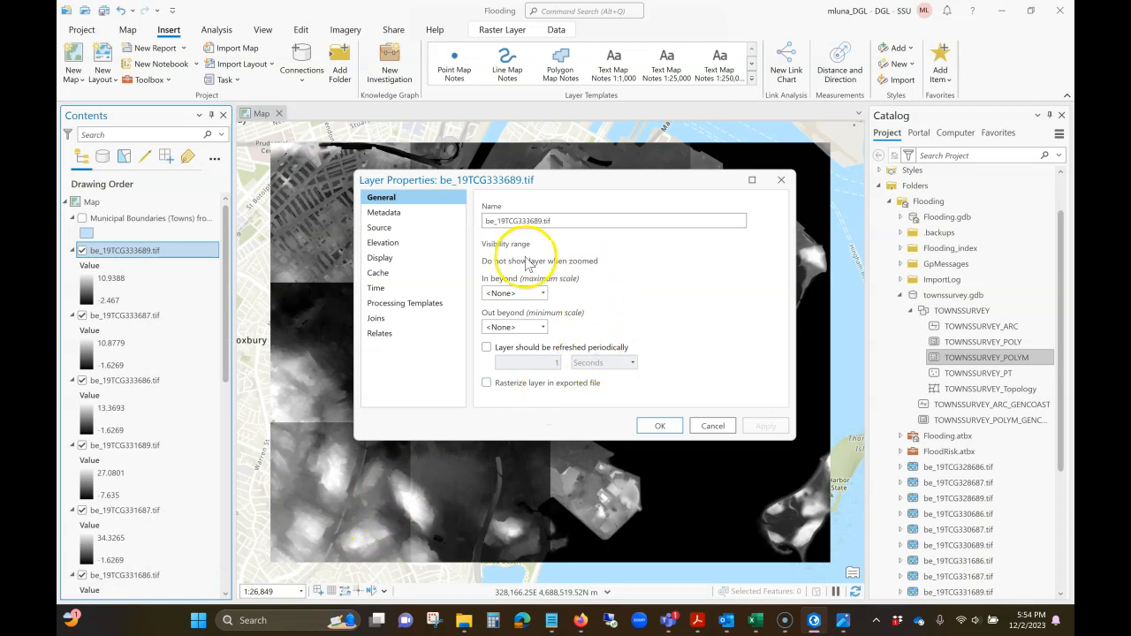
click(399, 229)
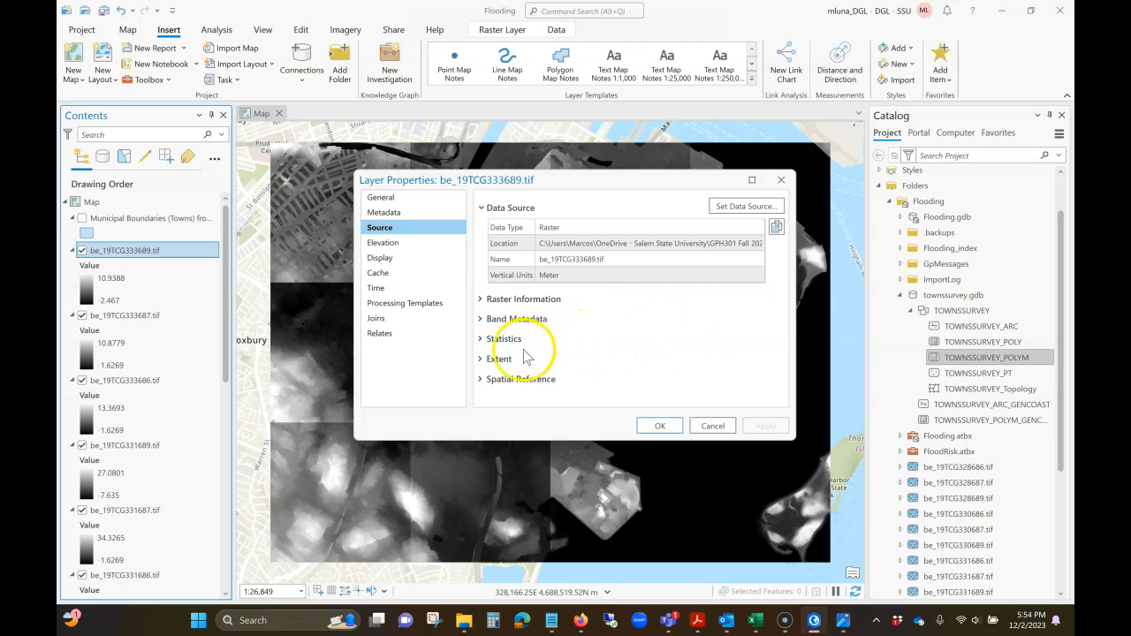
click(480, 300)
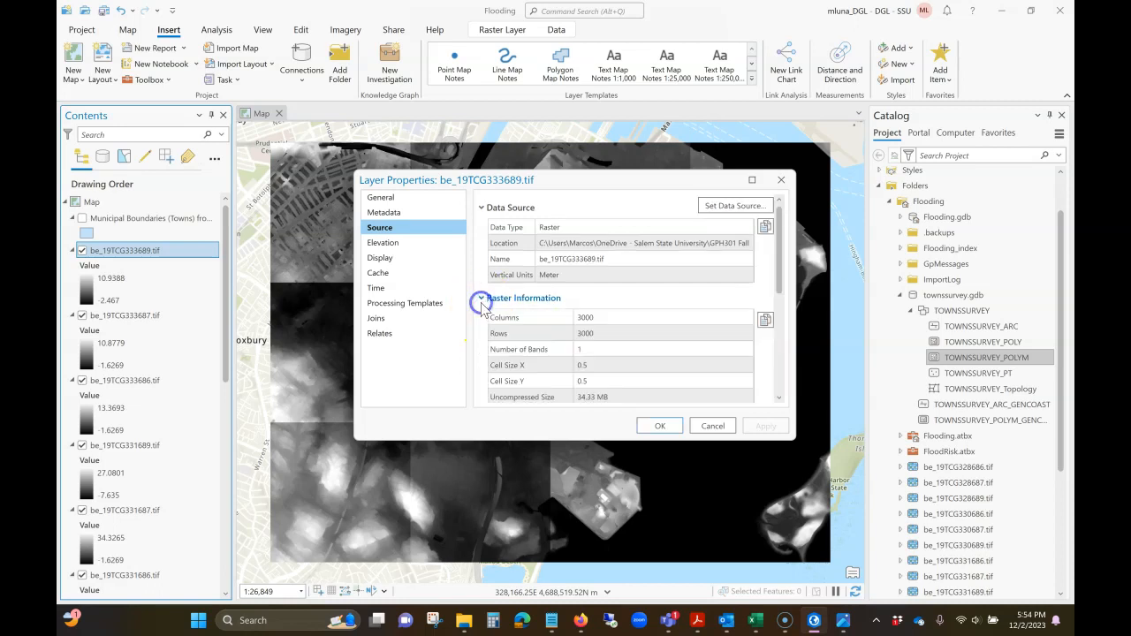
click(779, 288)
drag(779, 289, 777, 313)
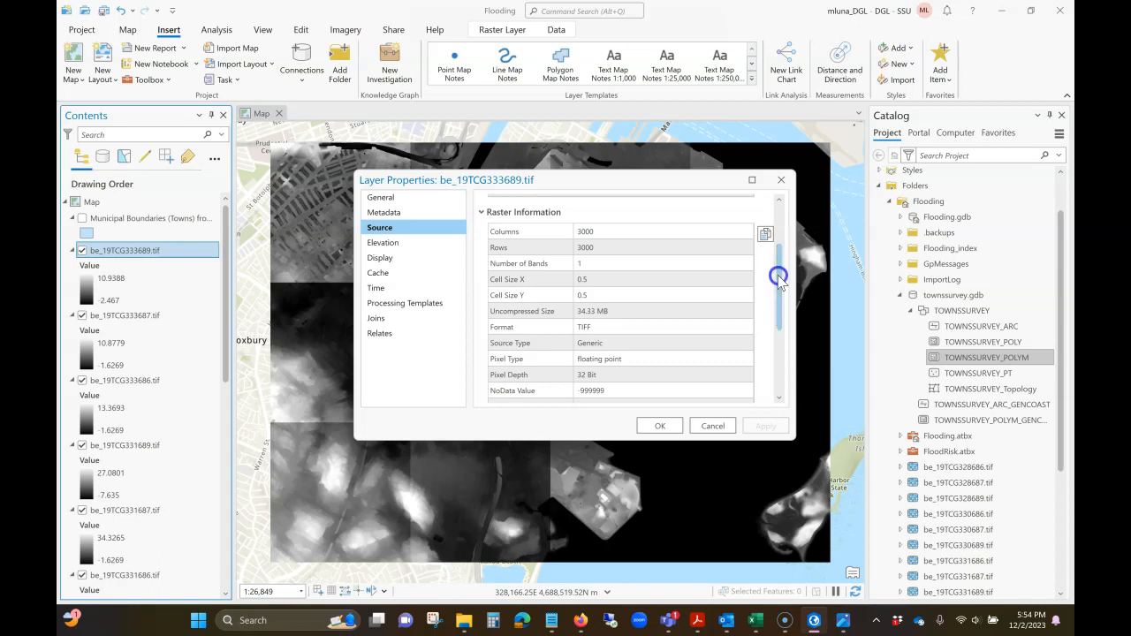
scroll(778, 276, down, 2)
click(567, 375)
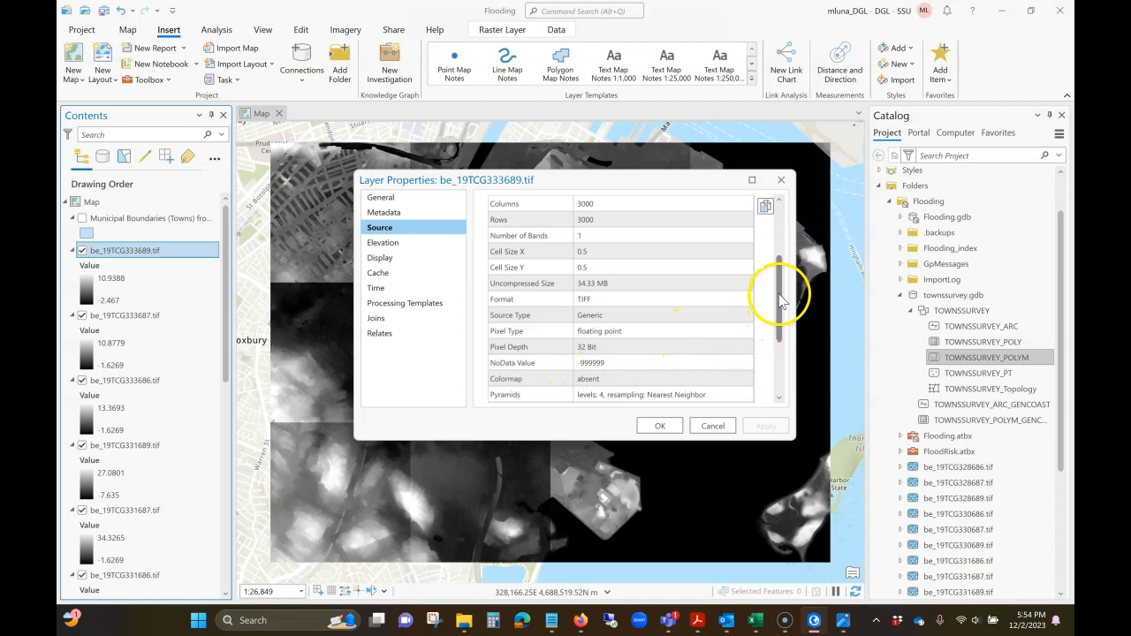
drag(779, 295, 779, 300)
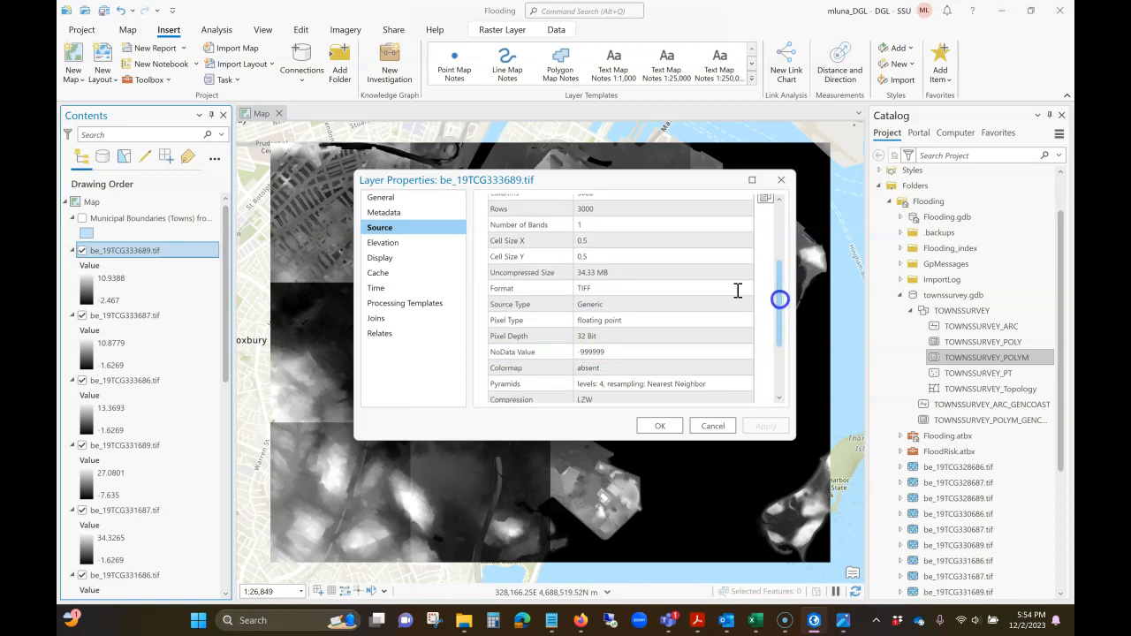
drag(782, 285, 775, 252)
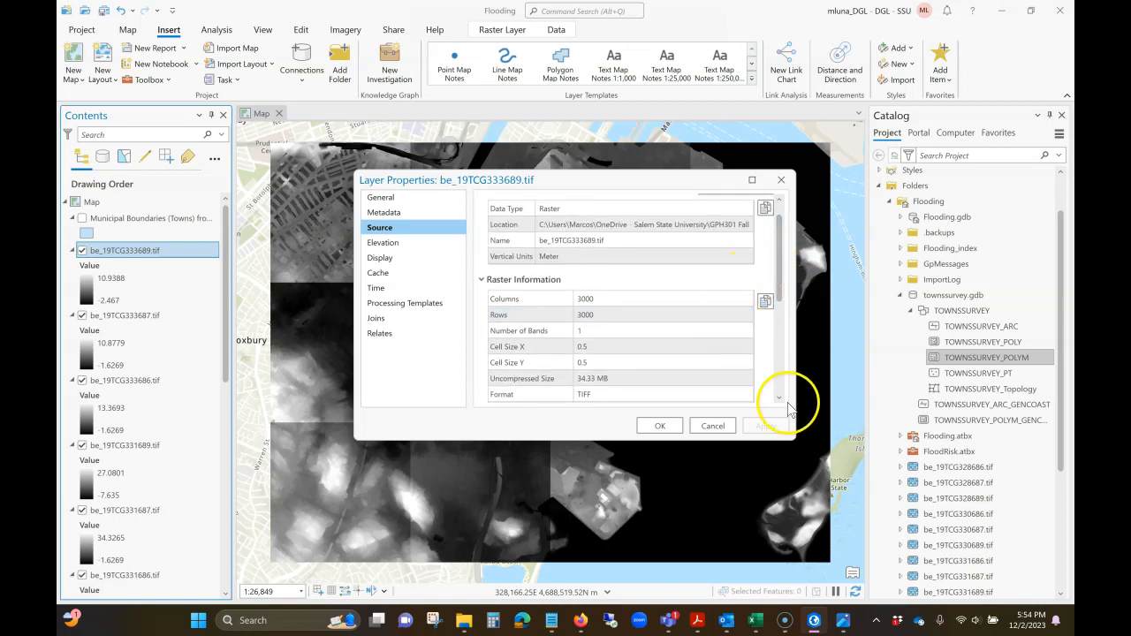
click(712, 426)
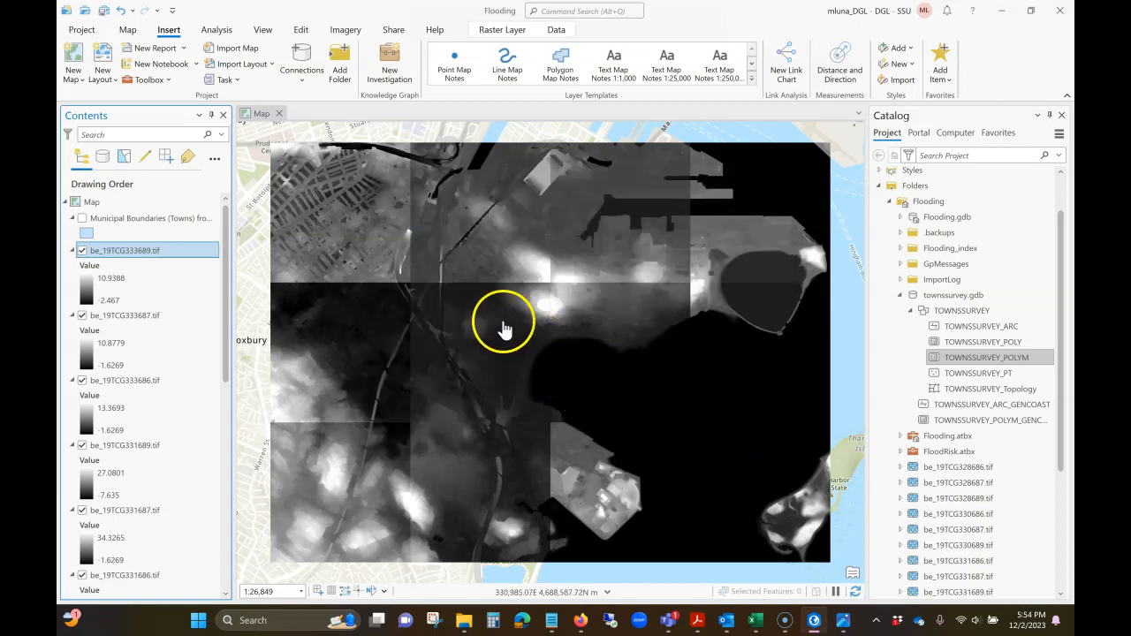
- Search the geoprocessing tools for "mosaic" and open the Mosaic To New Raster tool
click(218, 32)
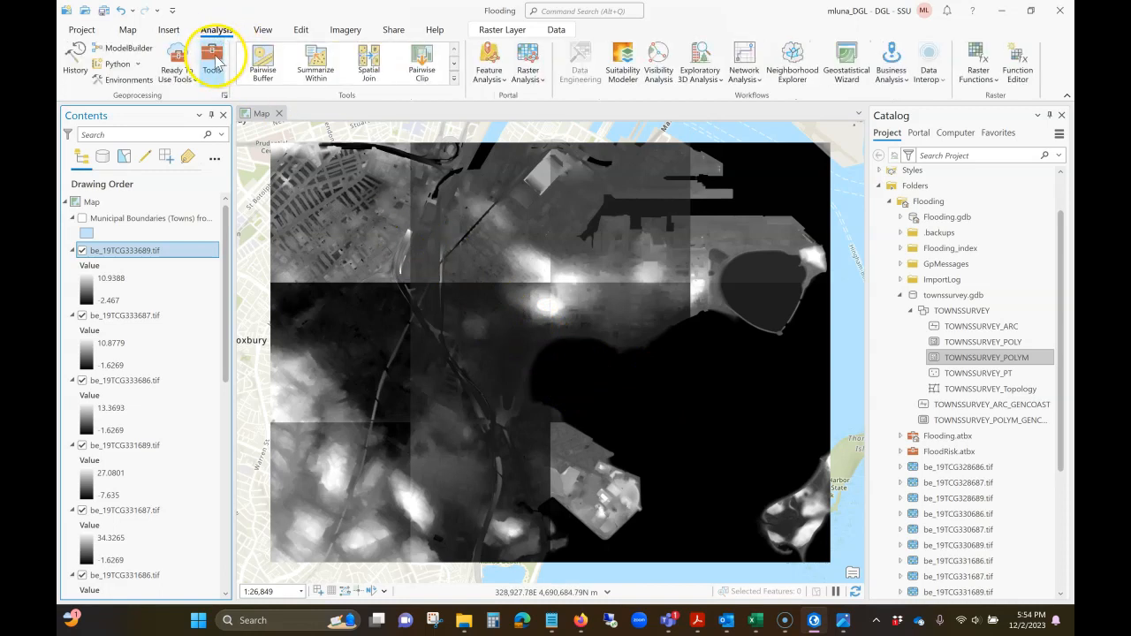
click(212, 60)
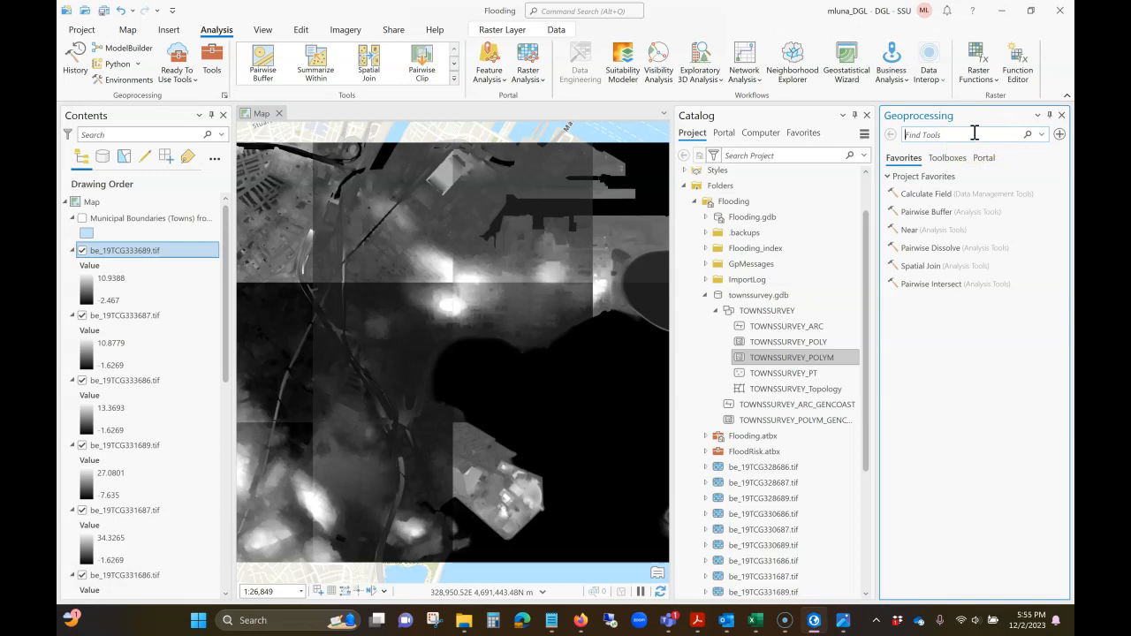
click(946, 157)
click(940, 403)
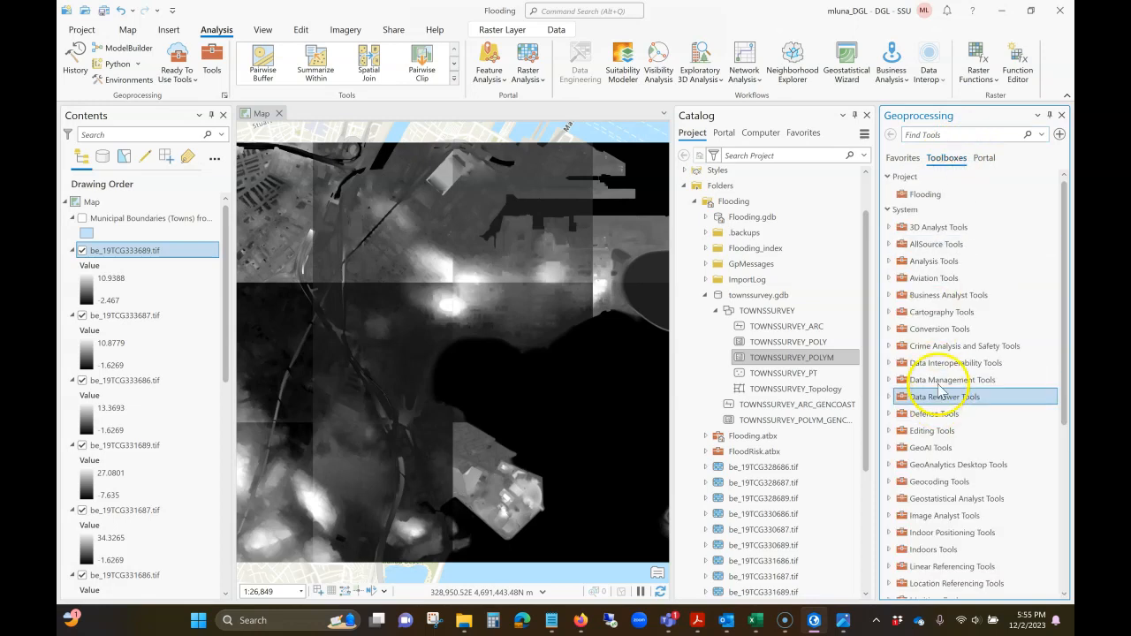
click(933, 261)
click(944, 159)
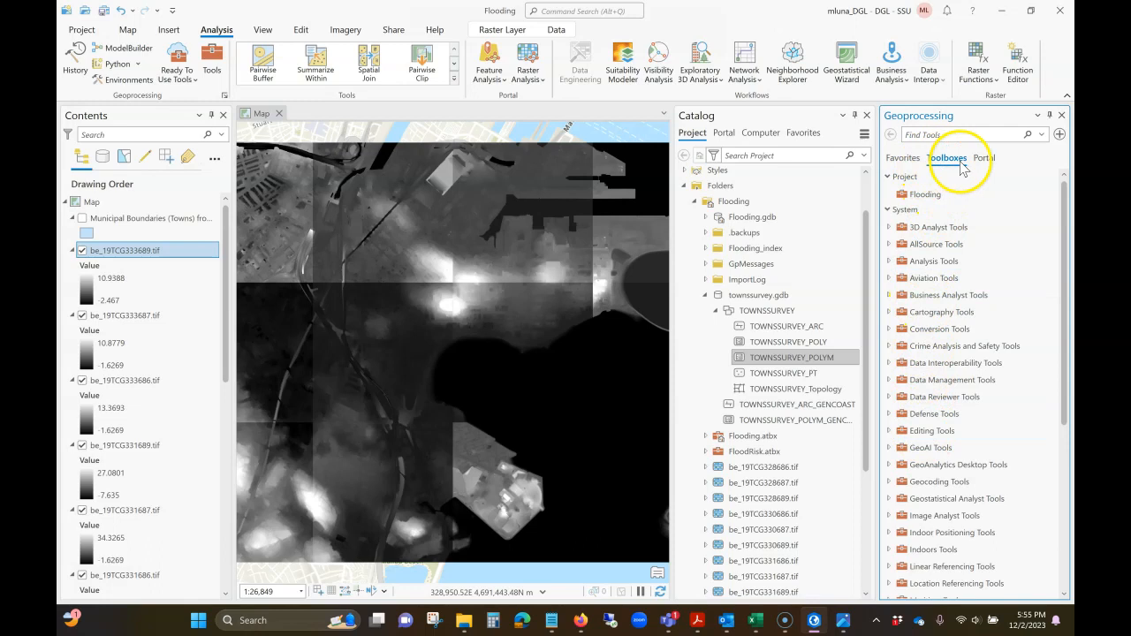
click(903, 157)
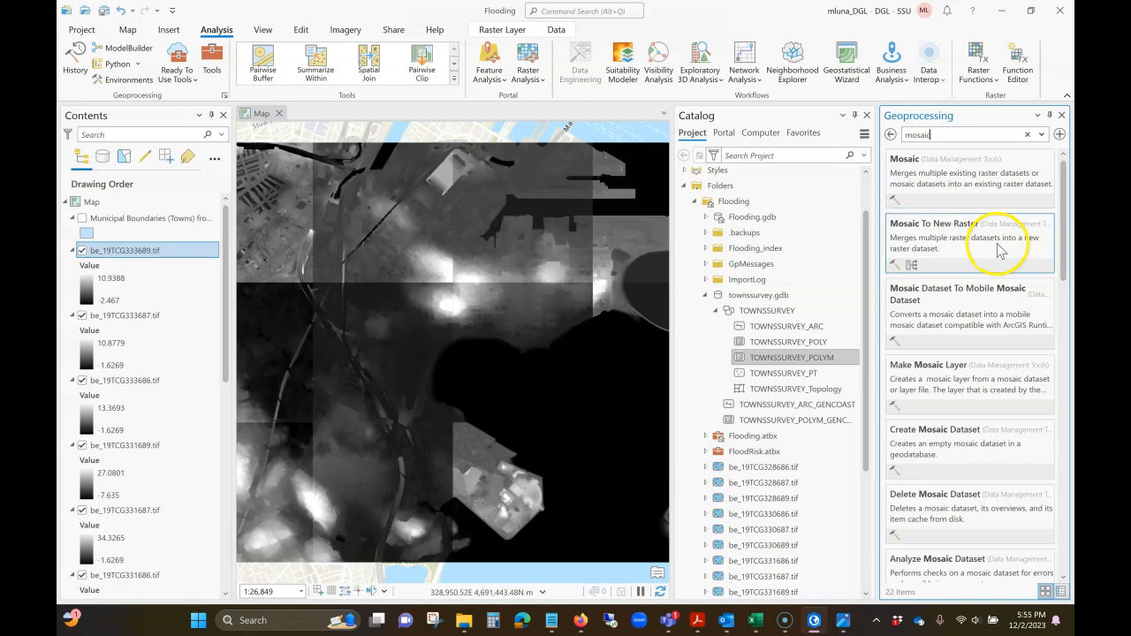
click(929, 234)
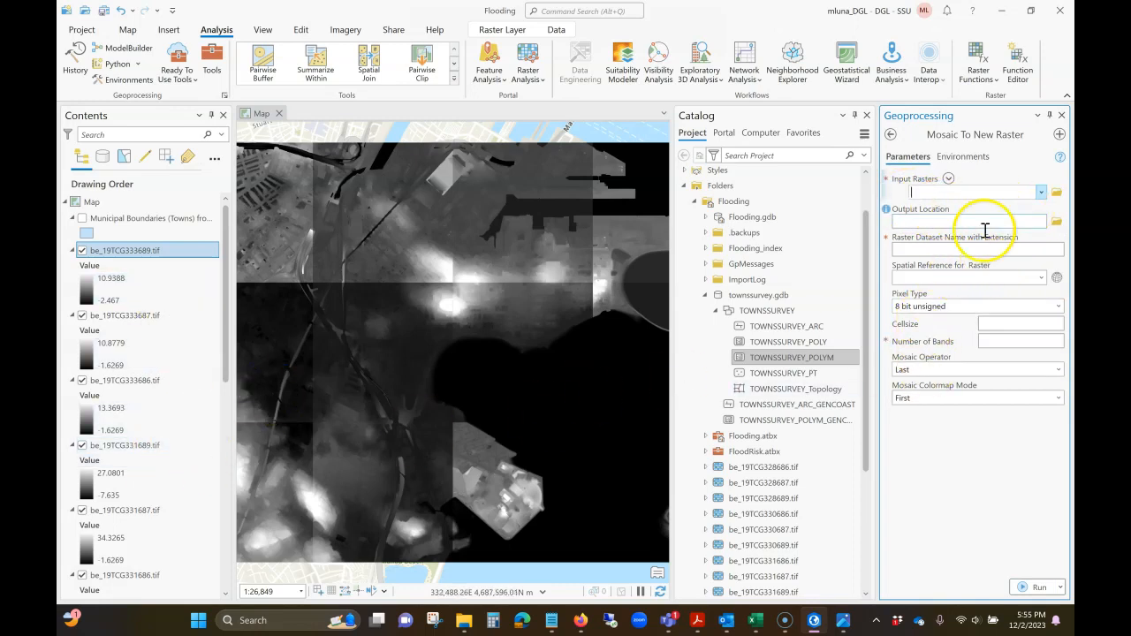
- Add all twelve elevation tiles, from be_19TCG328686.tif to be_19TCG333689.tif, as the input rasters of the mosaic
click(949, 181)
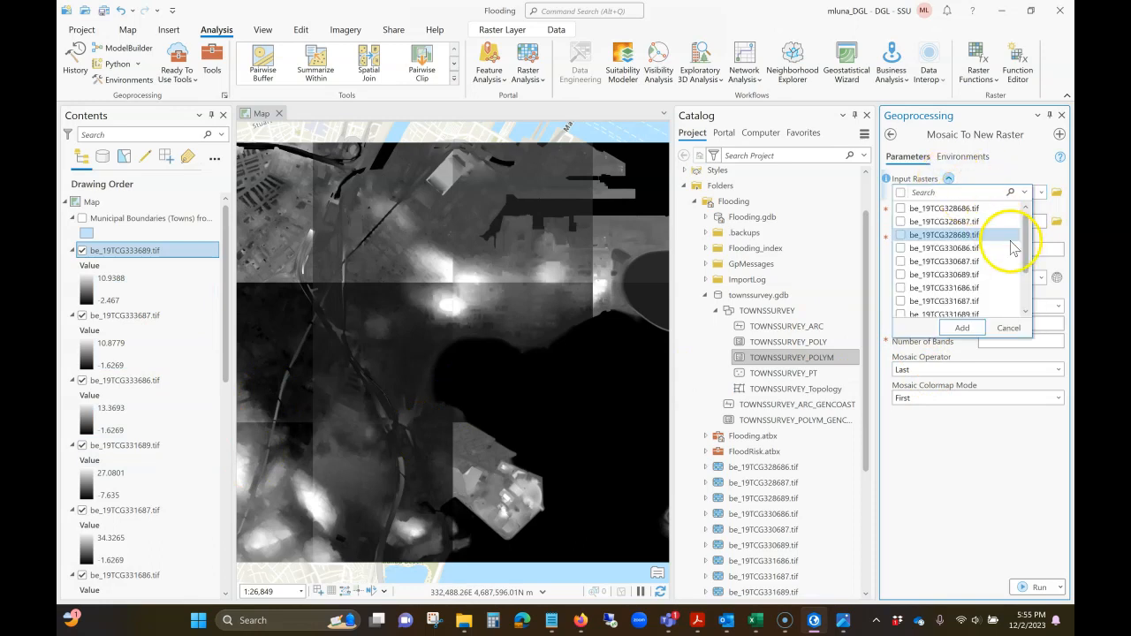
click(901, 208)
click(901, 221)
click(900, 234)
click(900, 247)
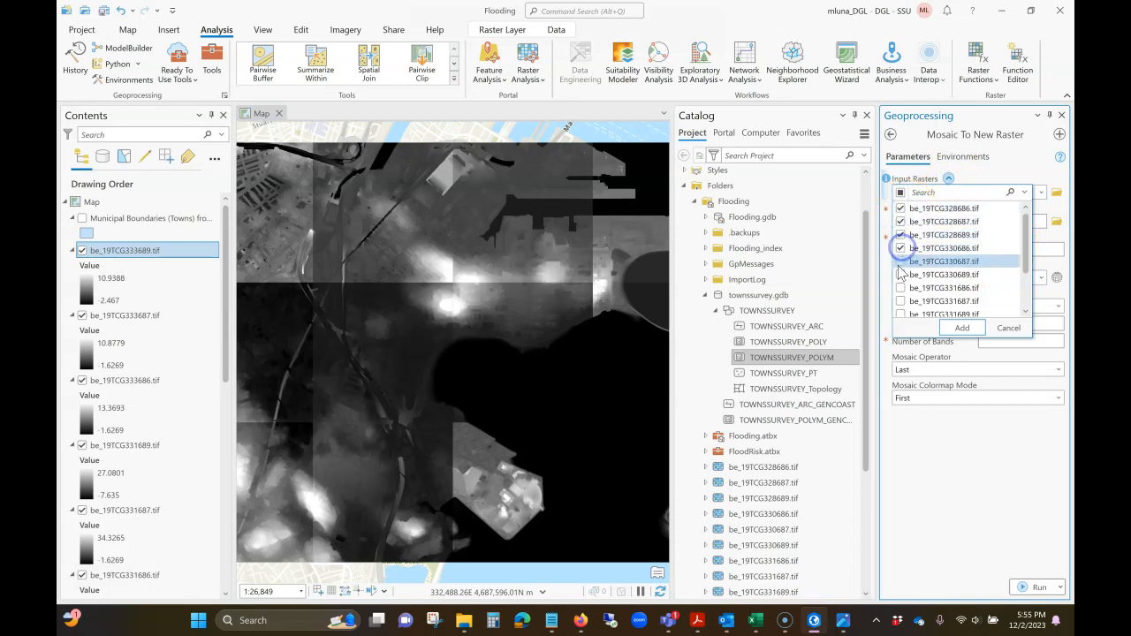
click(900, 261)
click(900, 274)
click(900, 288)
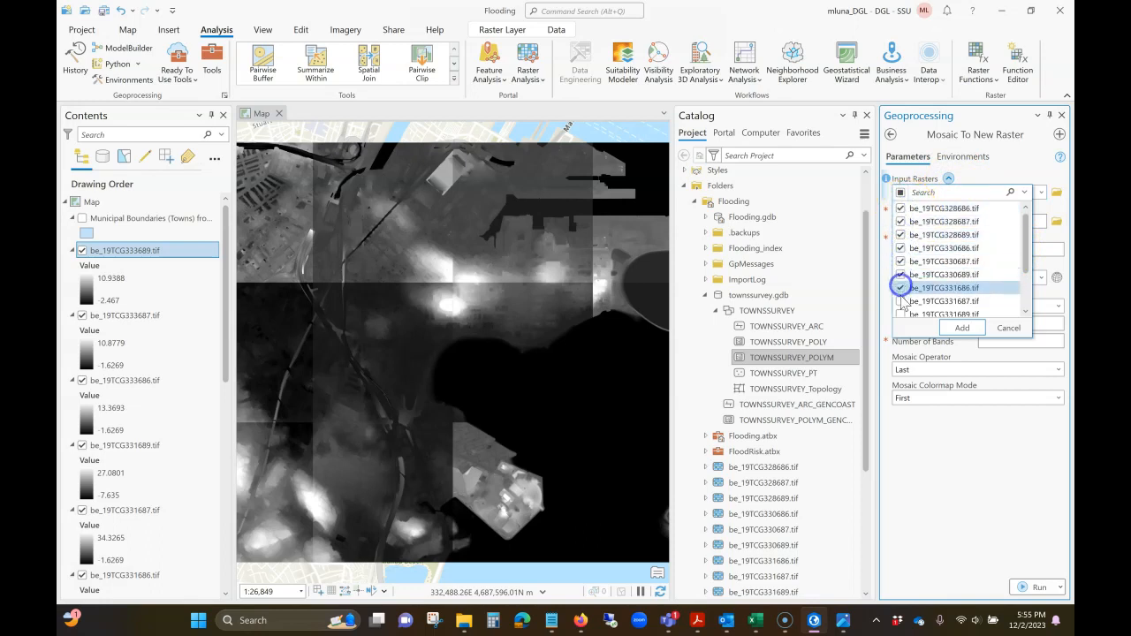
scroll(902, 283, down, 1)
click(901, 248)
click(900, 261)
click(900, 274)
click(900, 287)
click(900, 300)
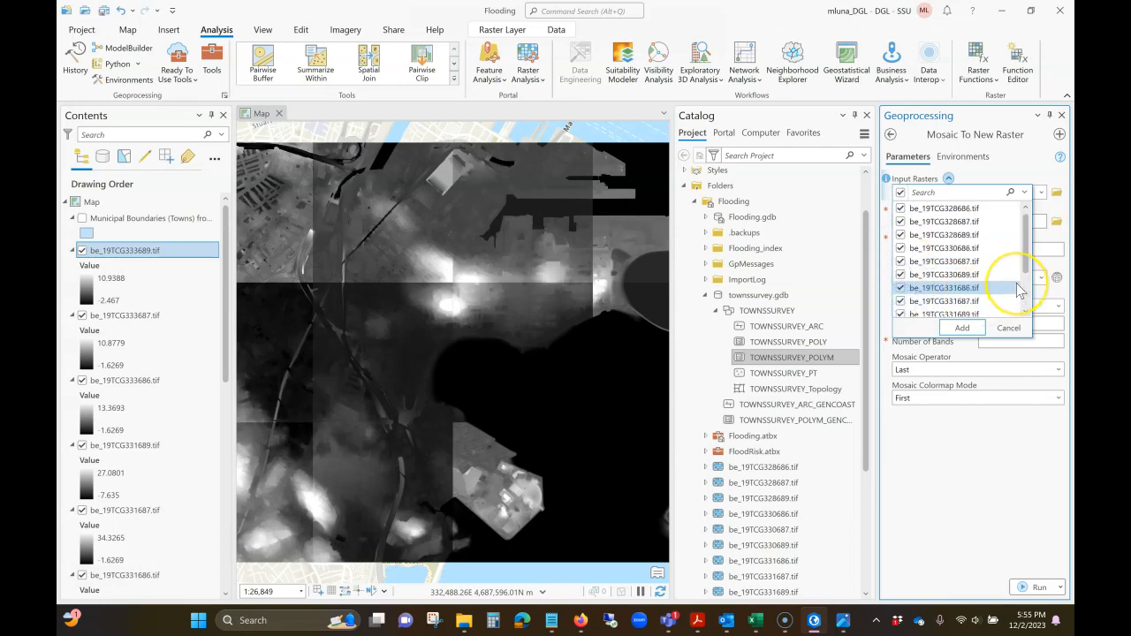
click(962, 329)
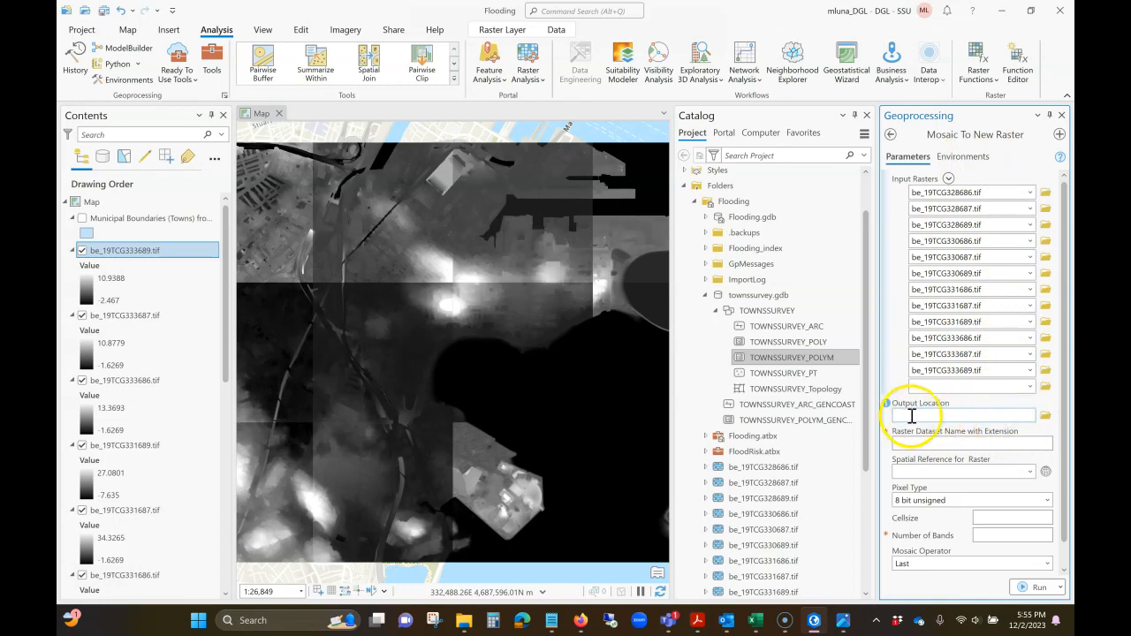
- Set the mosaic's output location to Flooding.gdb and name the raster dataset dem
click(1047, 417)
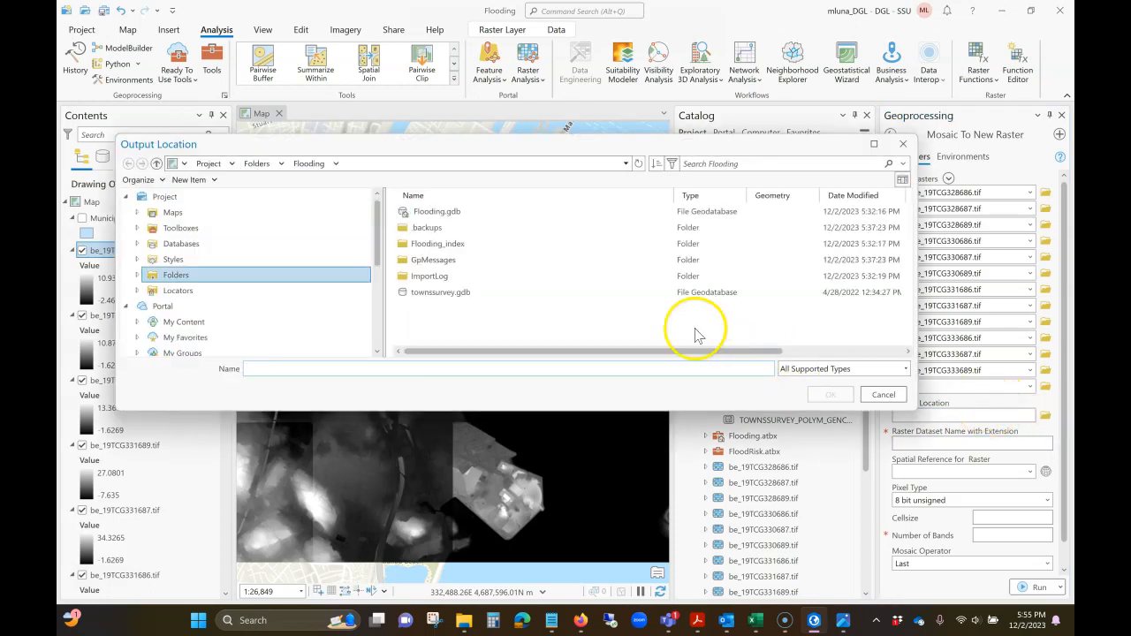
click(438, 218)
double_click(434, 217)
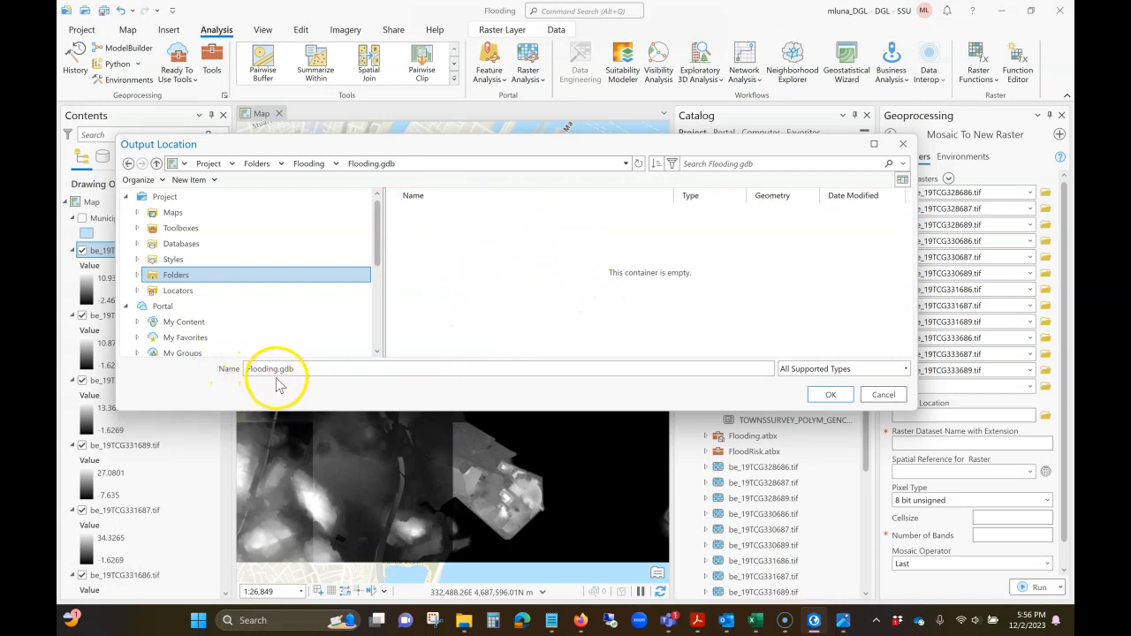
click(830, 394)
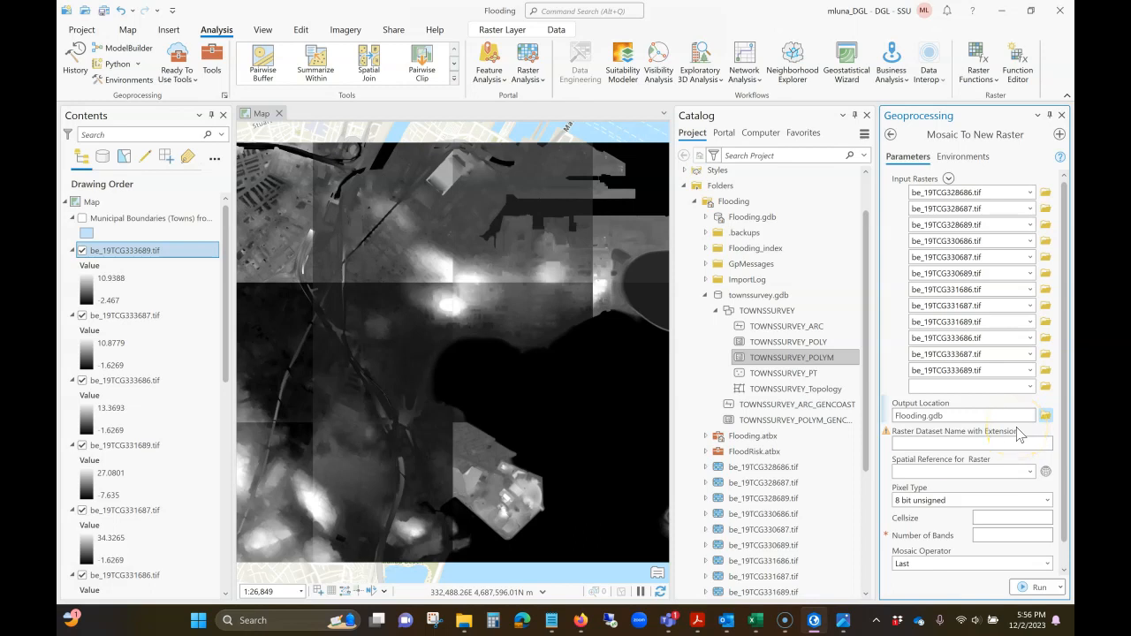
click(963, 442)
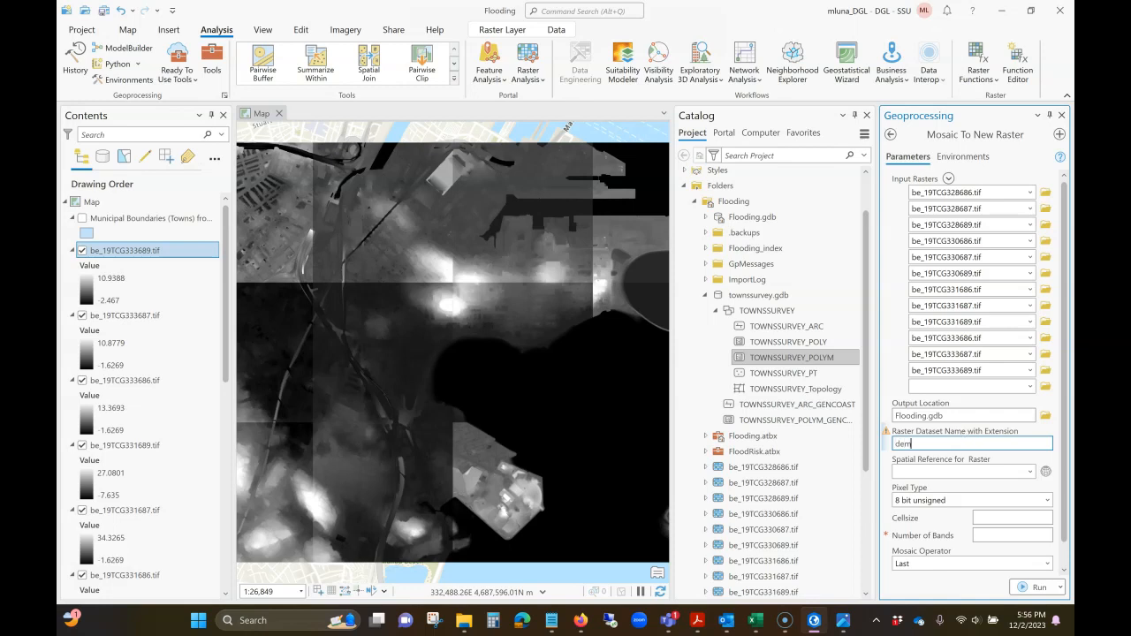
- Set the spatial reference for the output raster to that of the current map
click(1001, 473)
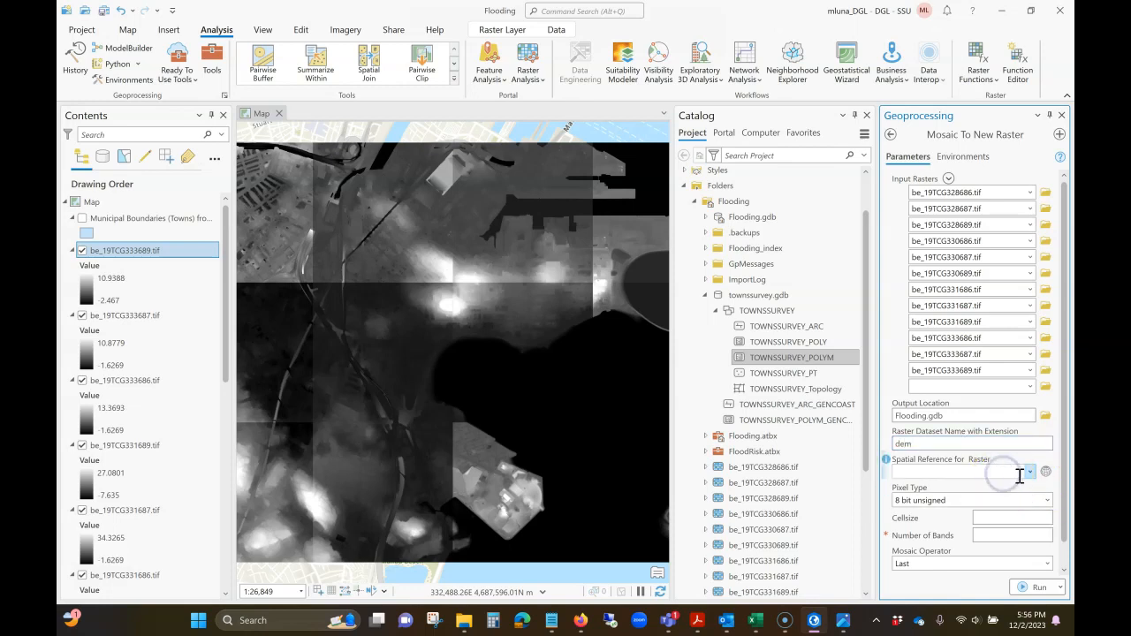
click(1029, 472)
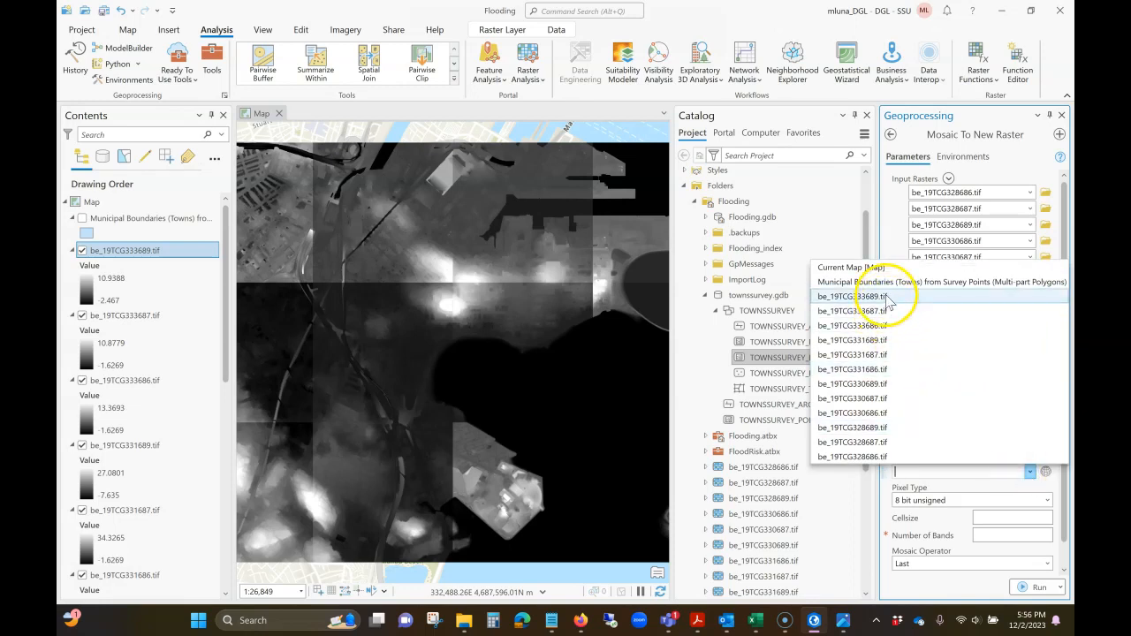
click(853, 268)
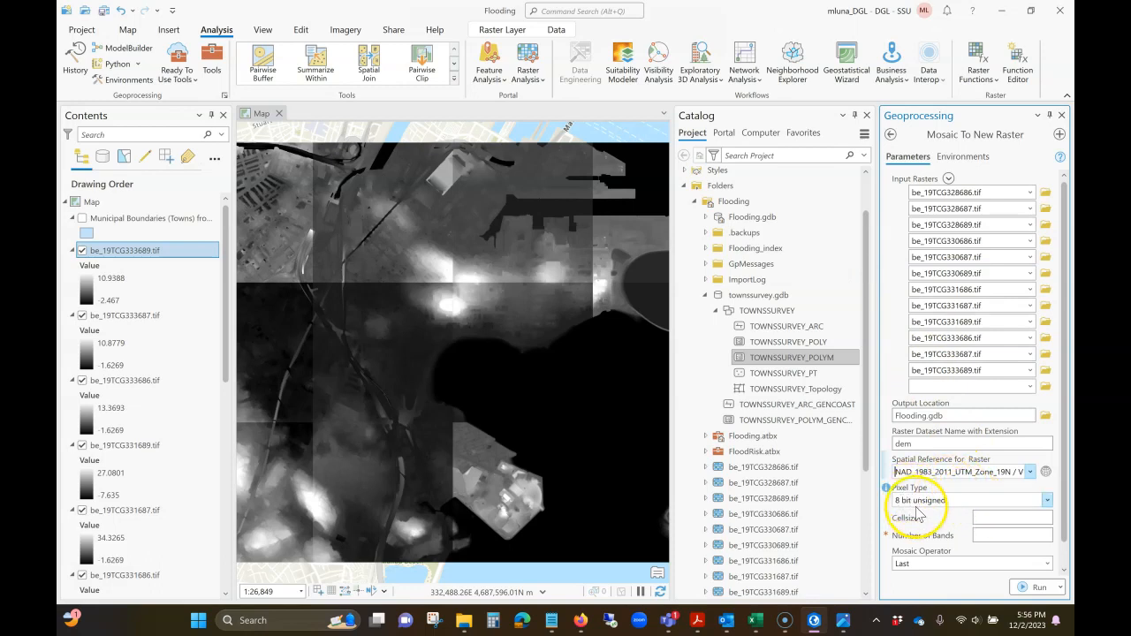
- Set the output raster's pixel type to 32 bit float and its number of bands to 1, leaving the cell size blank
click(1049, 501)
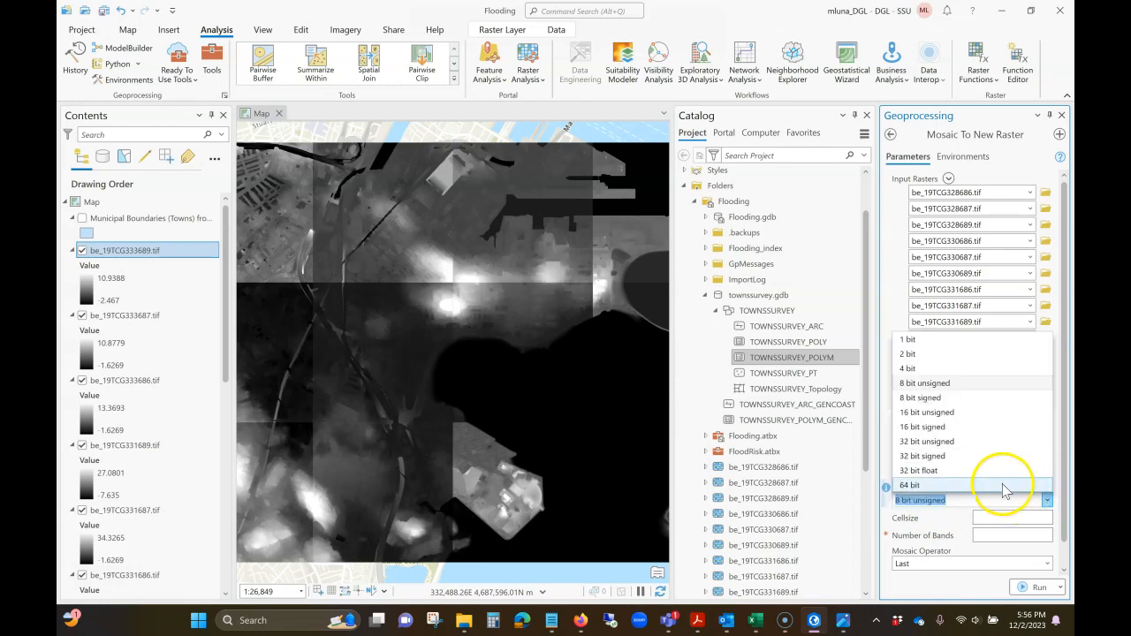
click(942, 470)
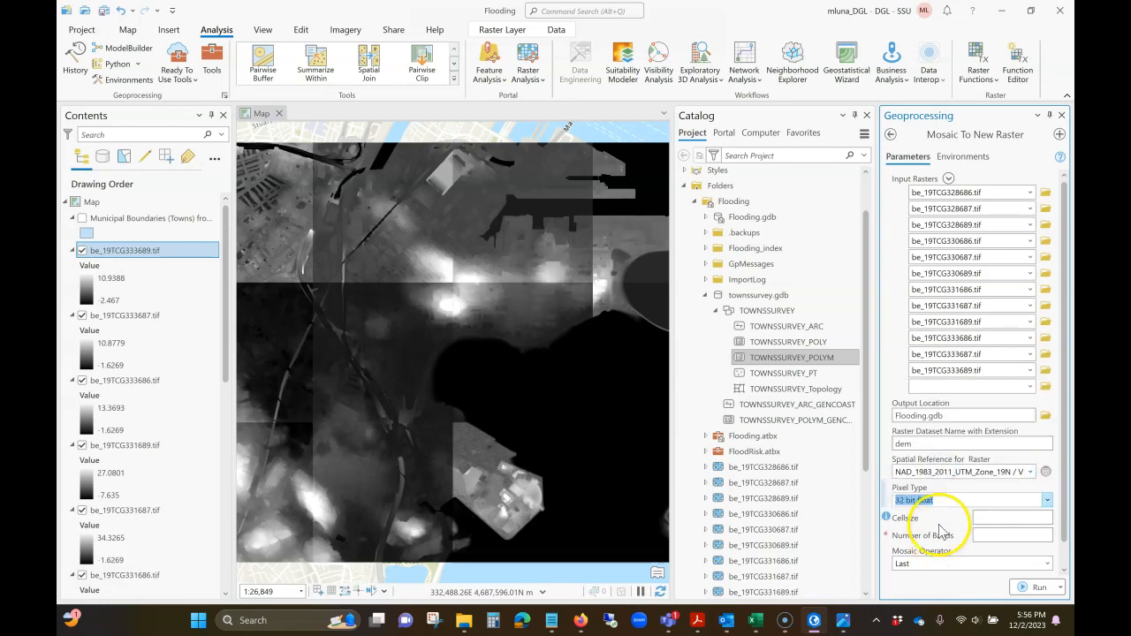
click(1050, 517)
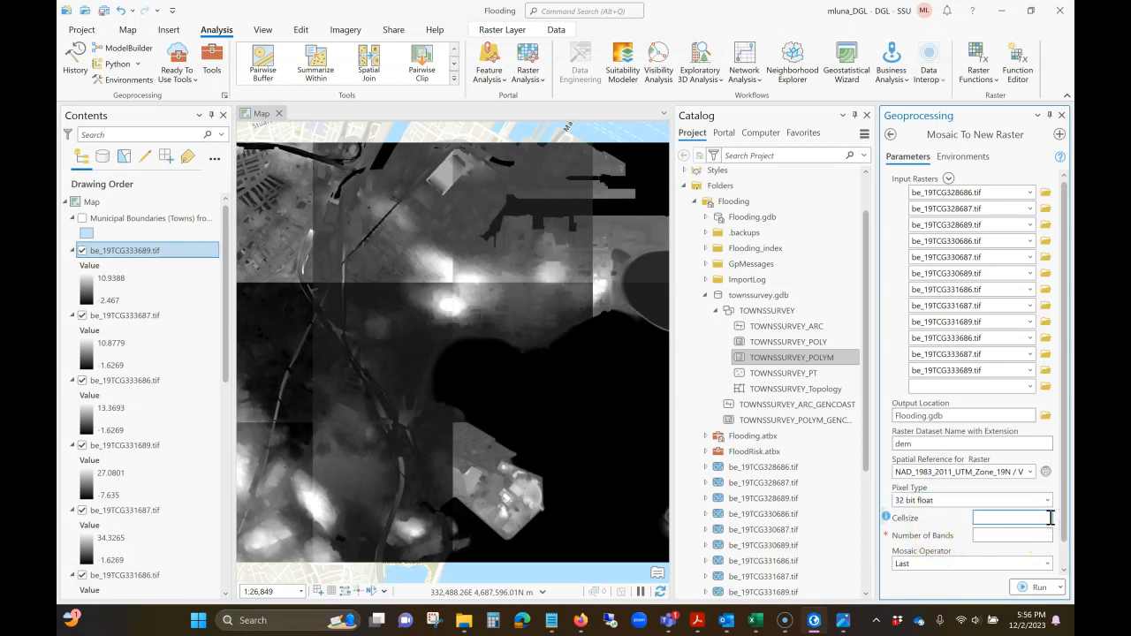
click(1030, 534)
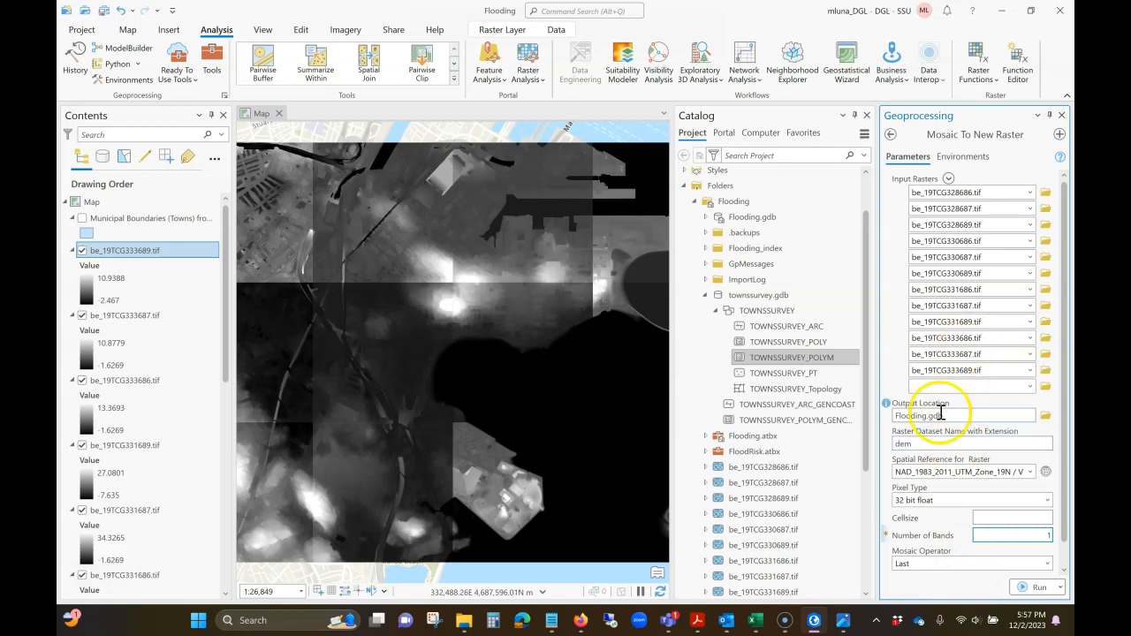
- Run Mosaic To New Raster with the configured parameters to create the dem raster
click(1030, 589)
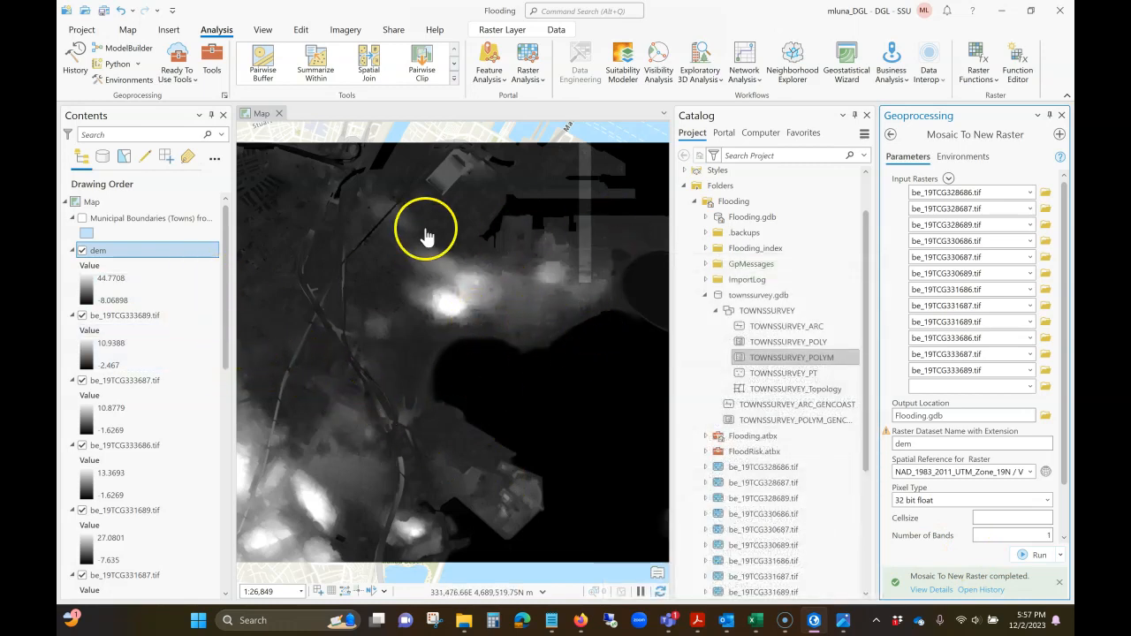
- Hide all twelve elevation tile layers, from be_19TCG333689.tif to be_19TCG328686.tif, and collapse their legends
click(85, 315)
click(82, 315)
click(85, 382)
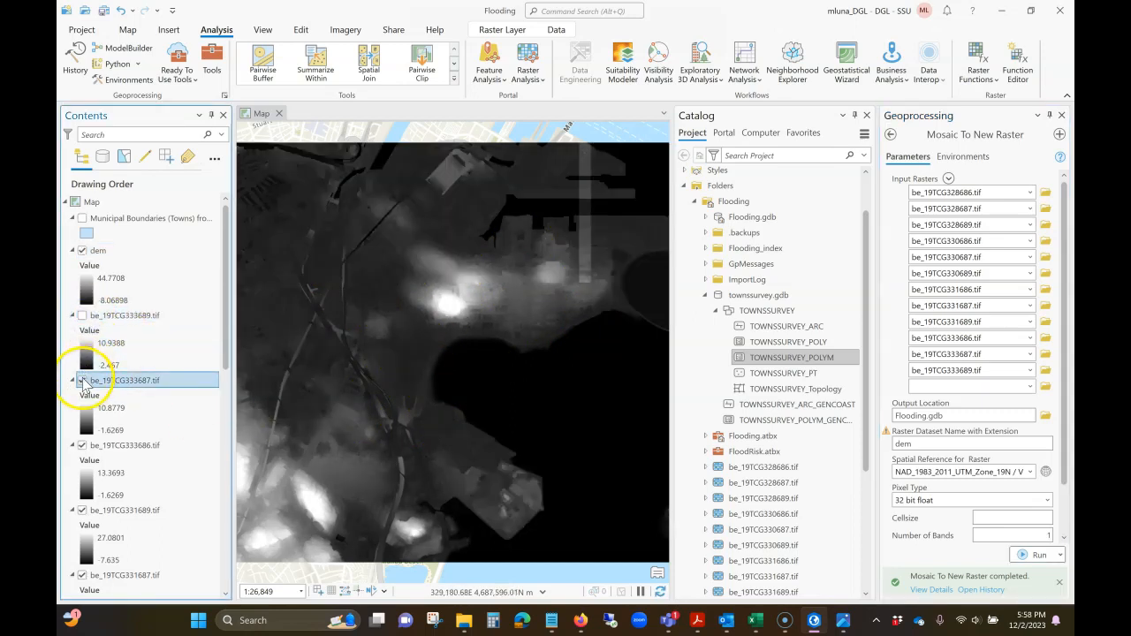
click(83, 381)
click(72, 316)
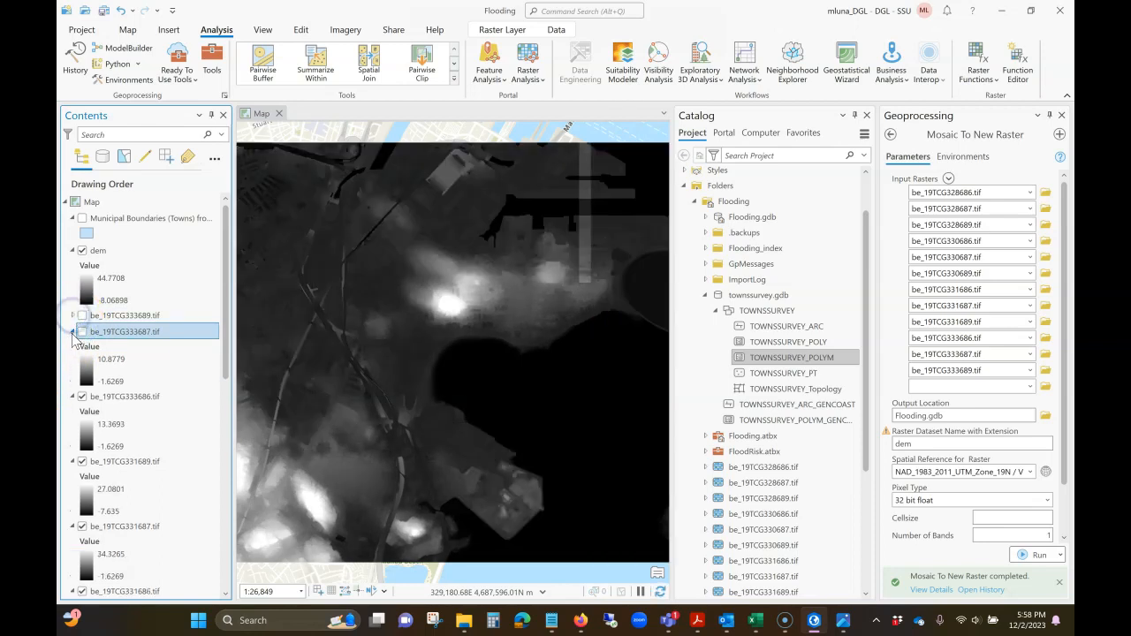
click(72, 332)
click(82, 348)
click(73, 348)
click(82, 364)
click(73, 364)
click(84, 382)
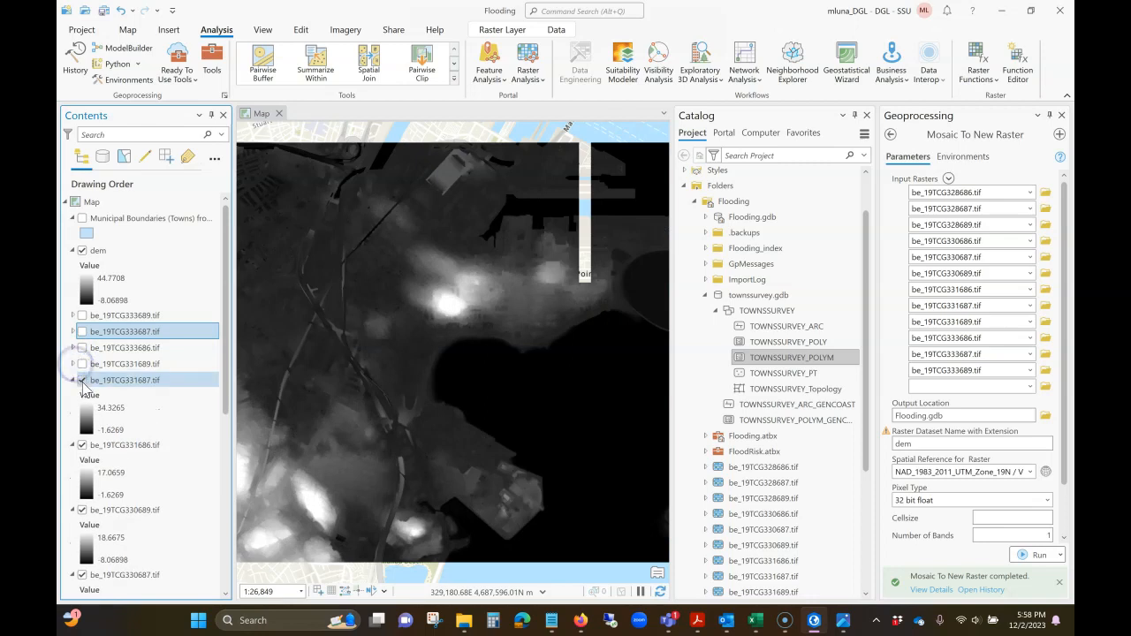
click(82, 379)
click(73, 380)
click(82, 396)
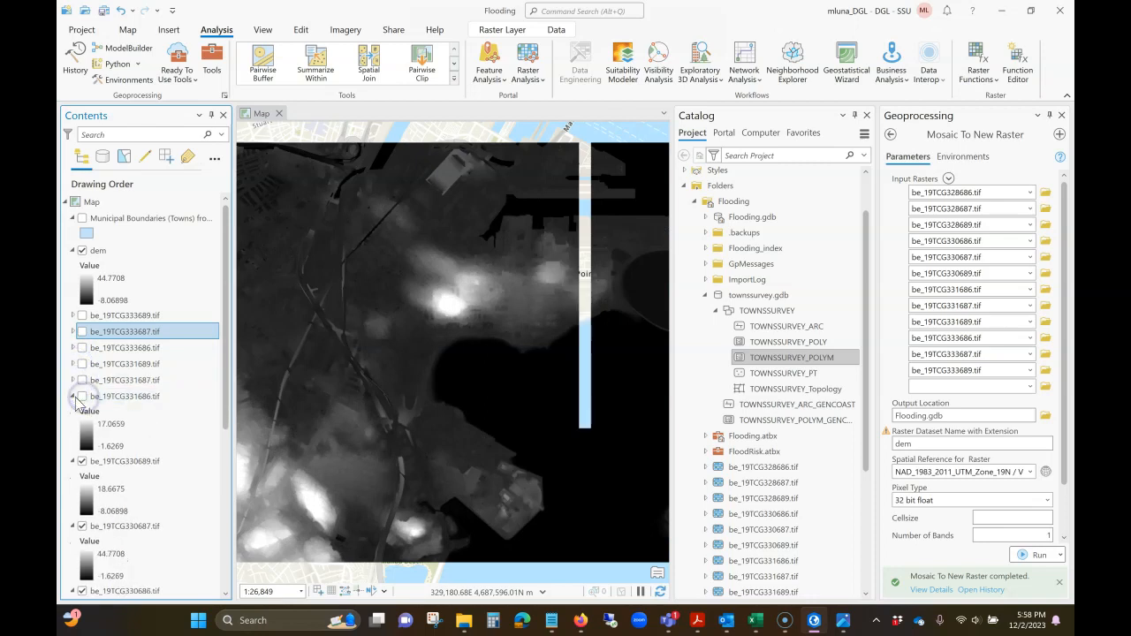
click(73, 396)
click(70, 412)
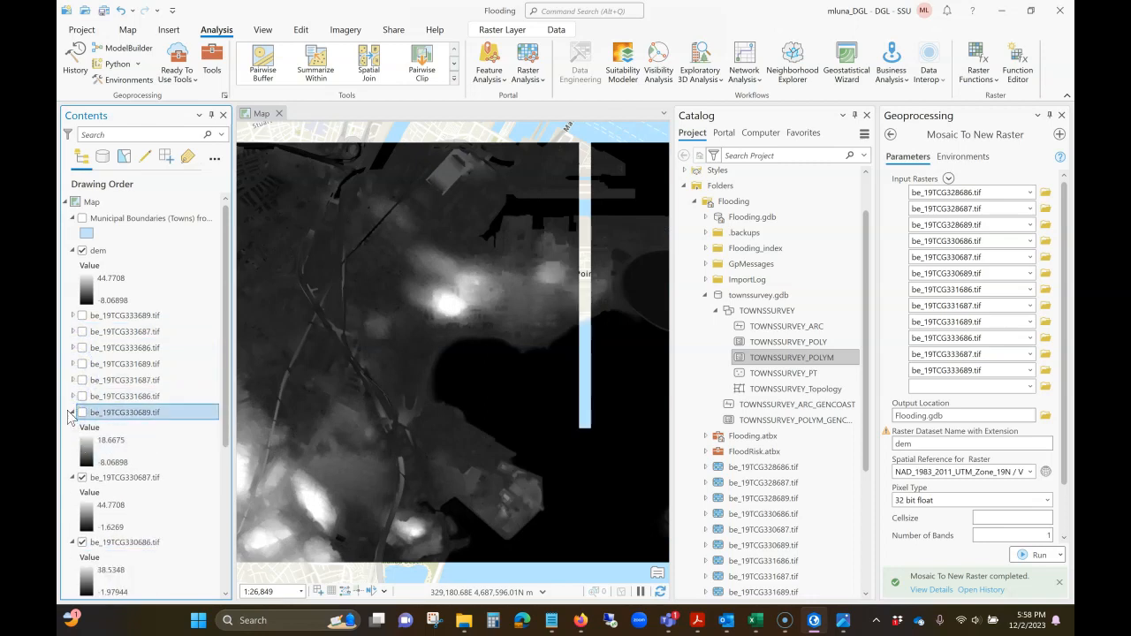
click(72, 411)
click(83, 428)
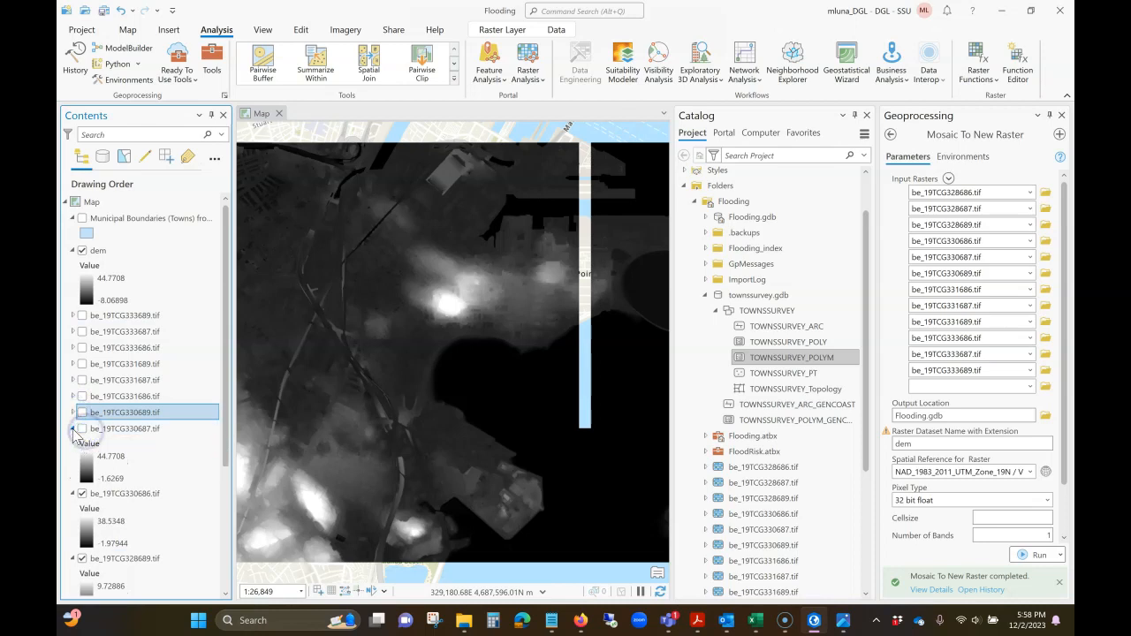
click(73, 429)
click(82, 444)
click(73, 445)
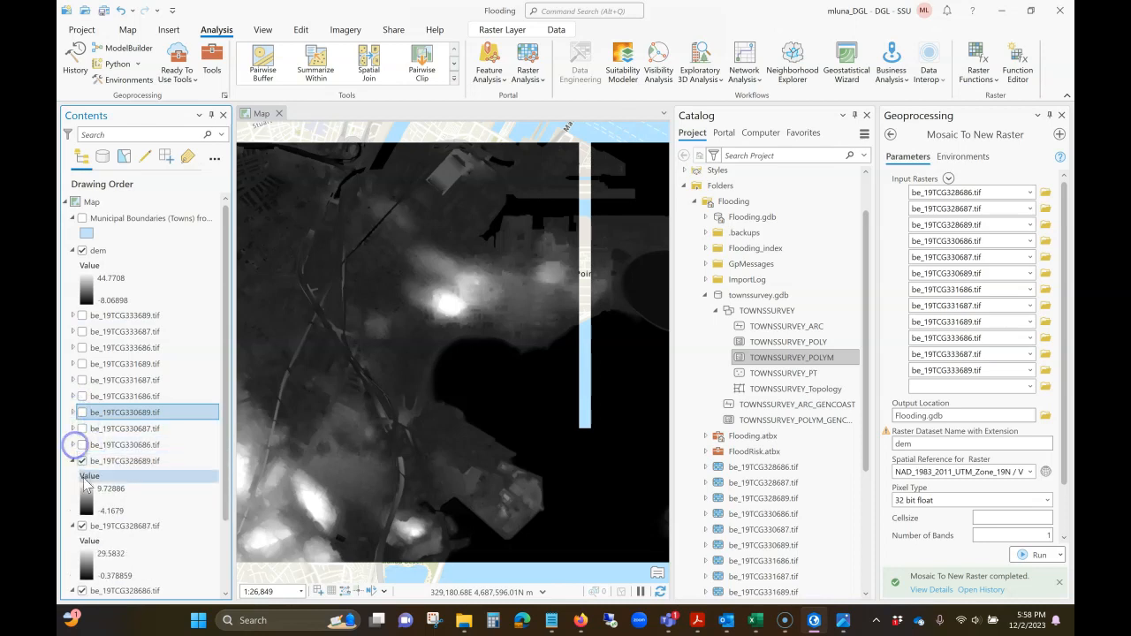
click(82, 461)
click(73, 460)
click(82, 477)
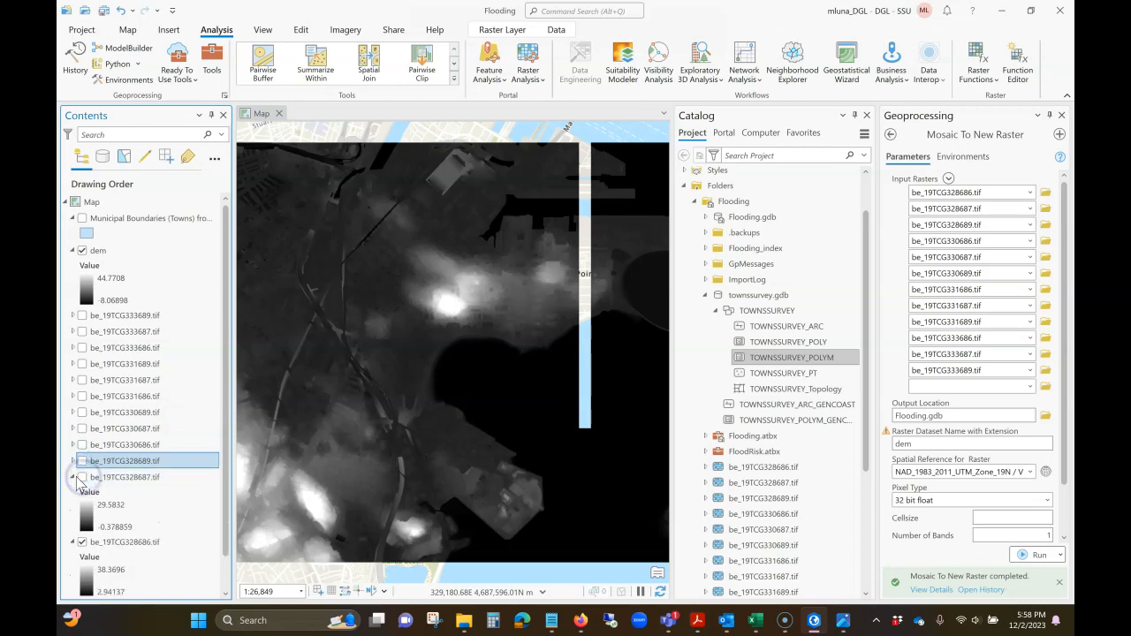
click(72, 477)
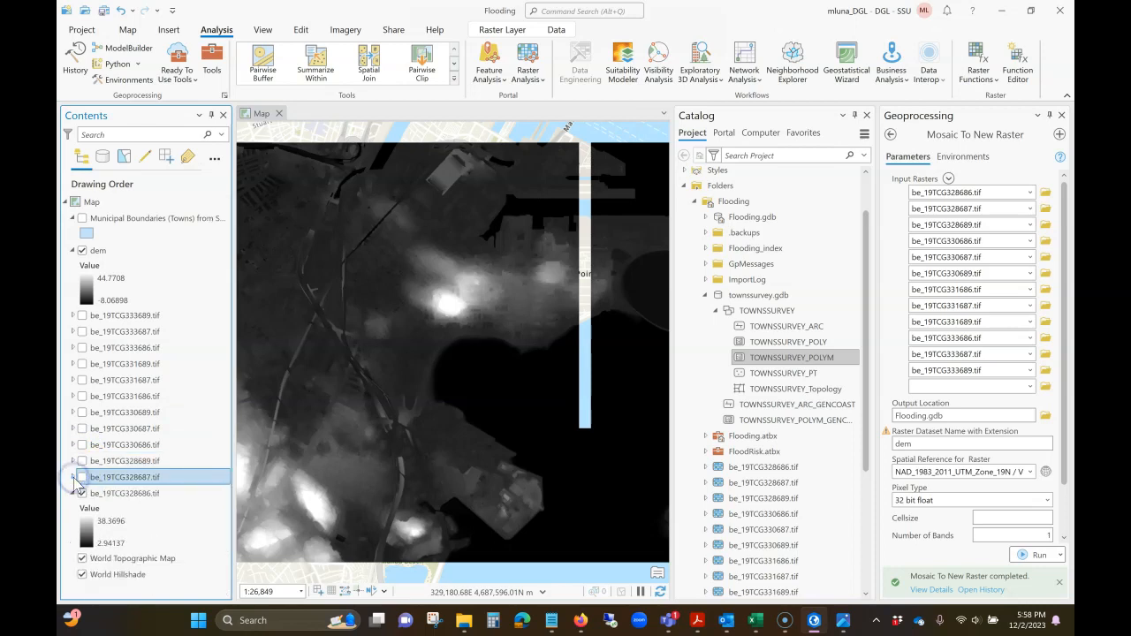
click(80, 492)
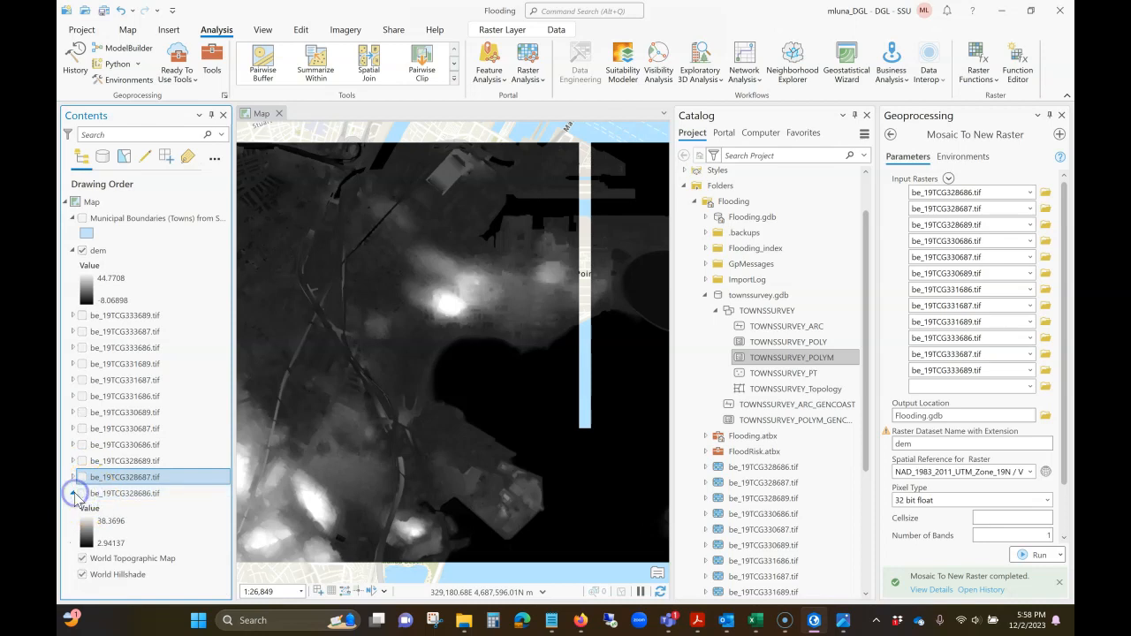
click(73, 493)
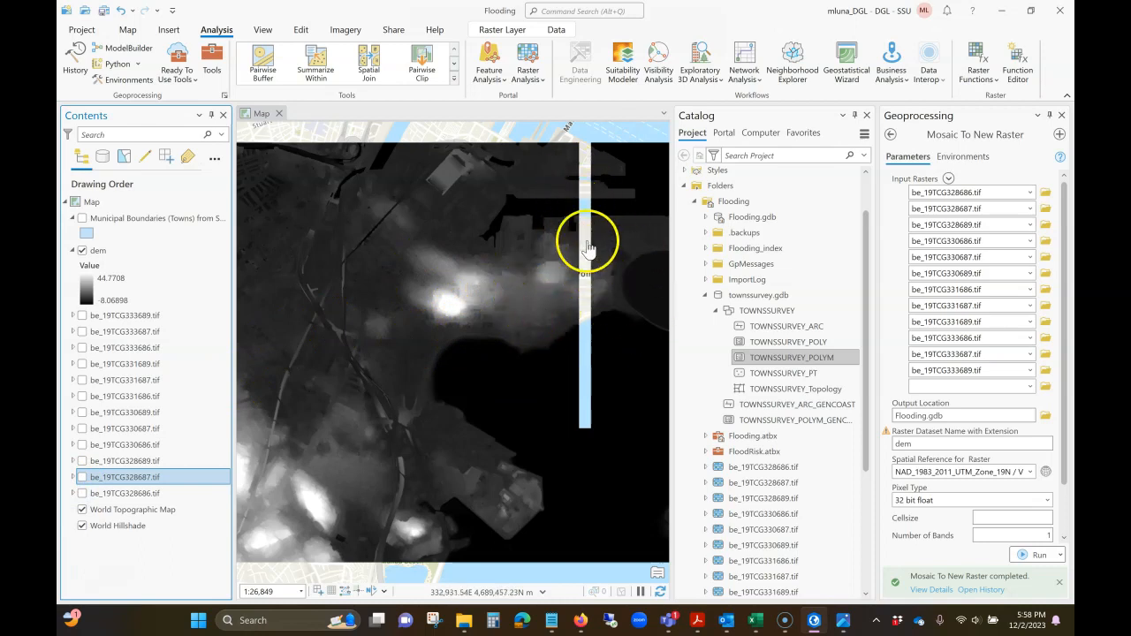
- Examine the coverage of the mosaicked dem raster at several scales and close the Geoprocessing pane
scroll(595, 298, up, 3)
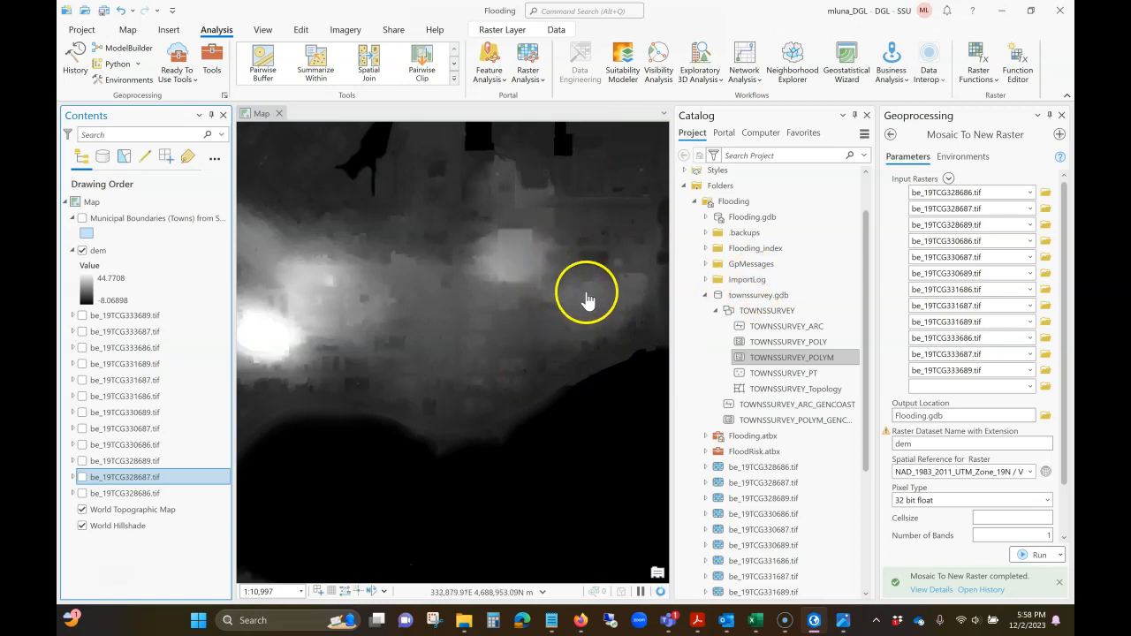
scroll(562, 323, down, 2)
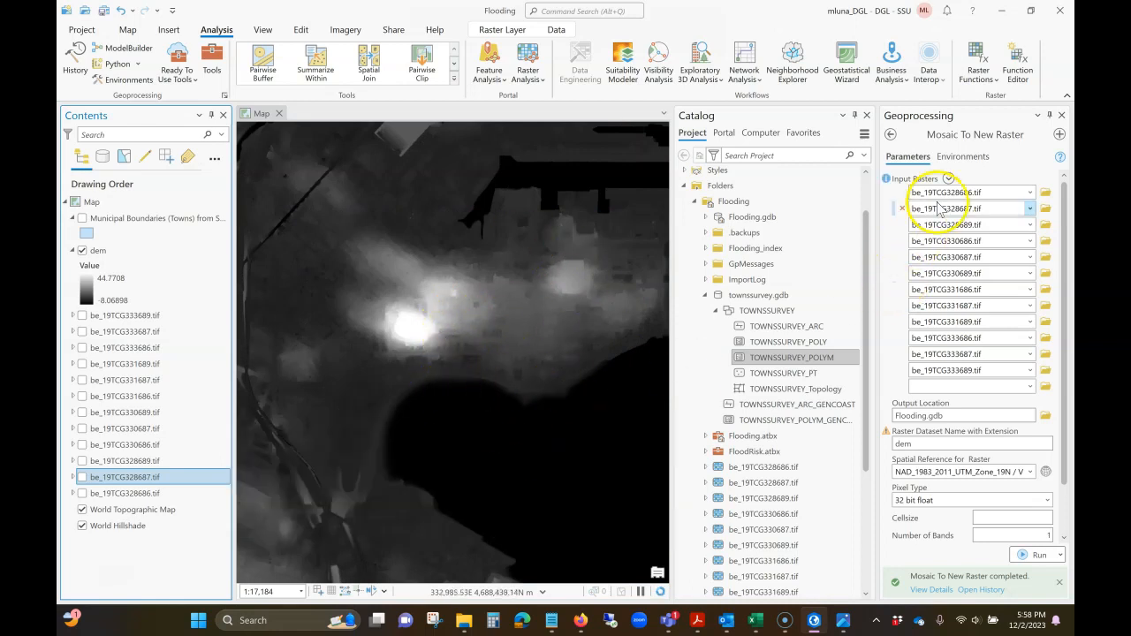
scroll(542, 300, down, 2)
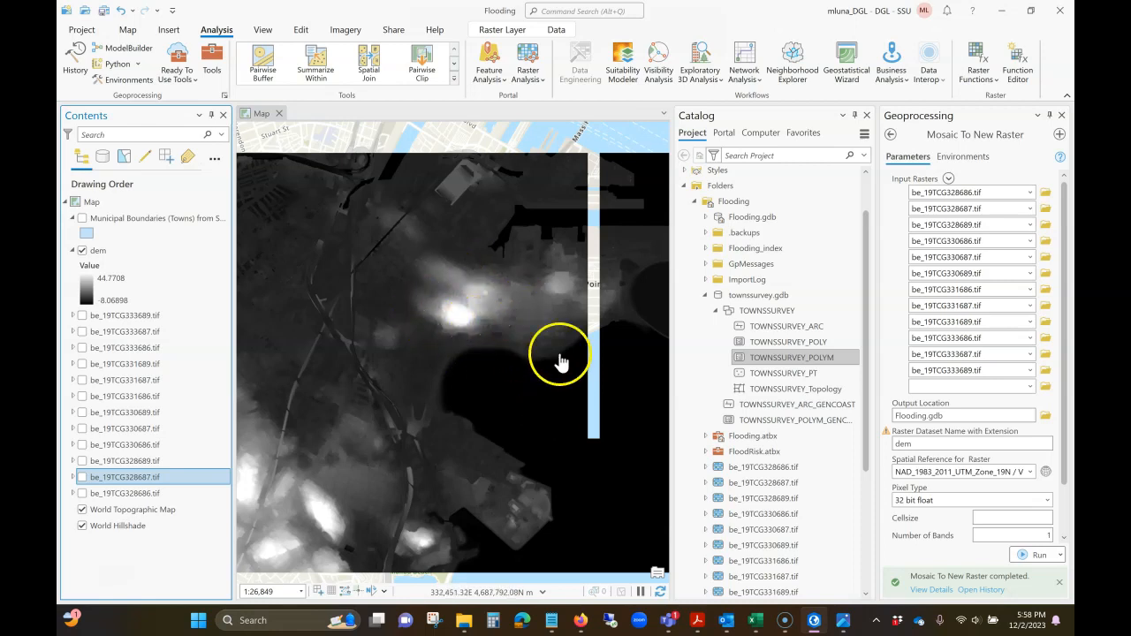
scroll(505, 336, down, 2)
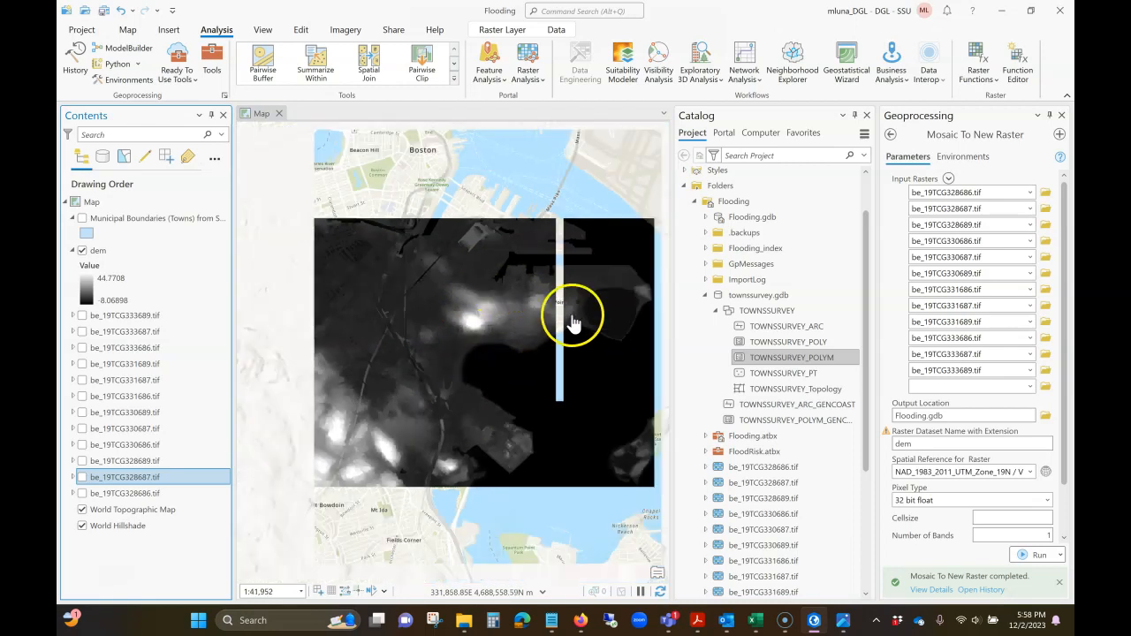
click(1061, 117)
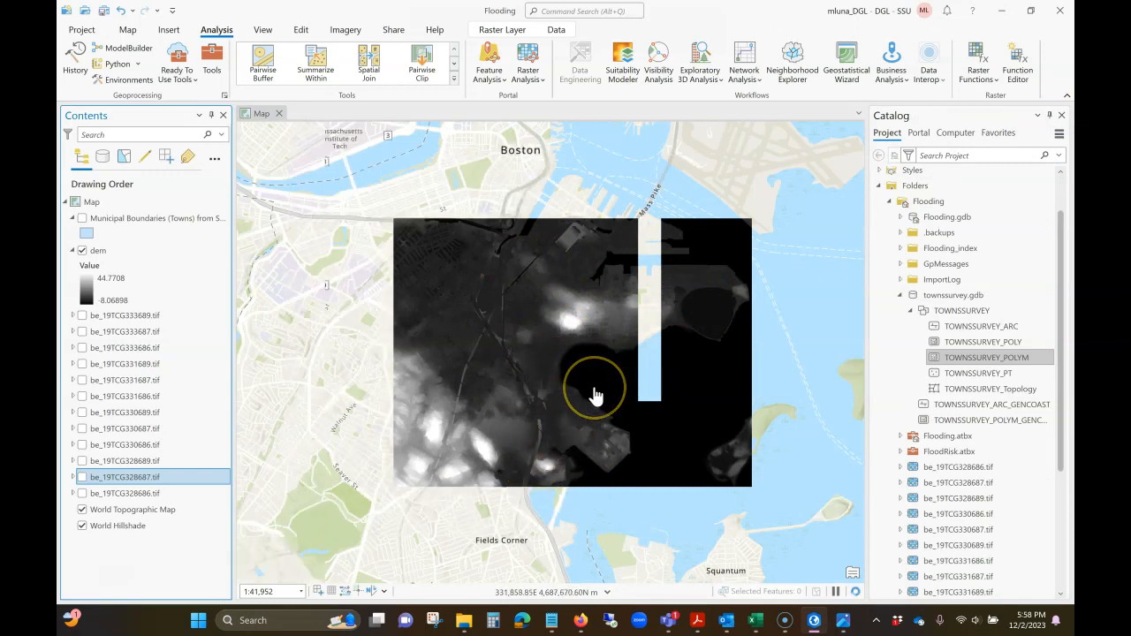
scroll(579, 371, up, 1)
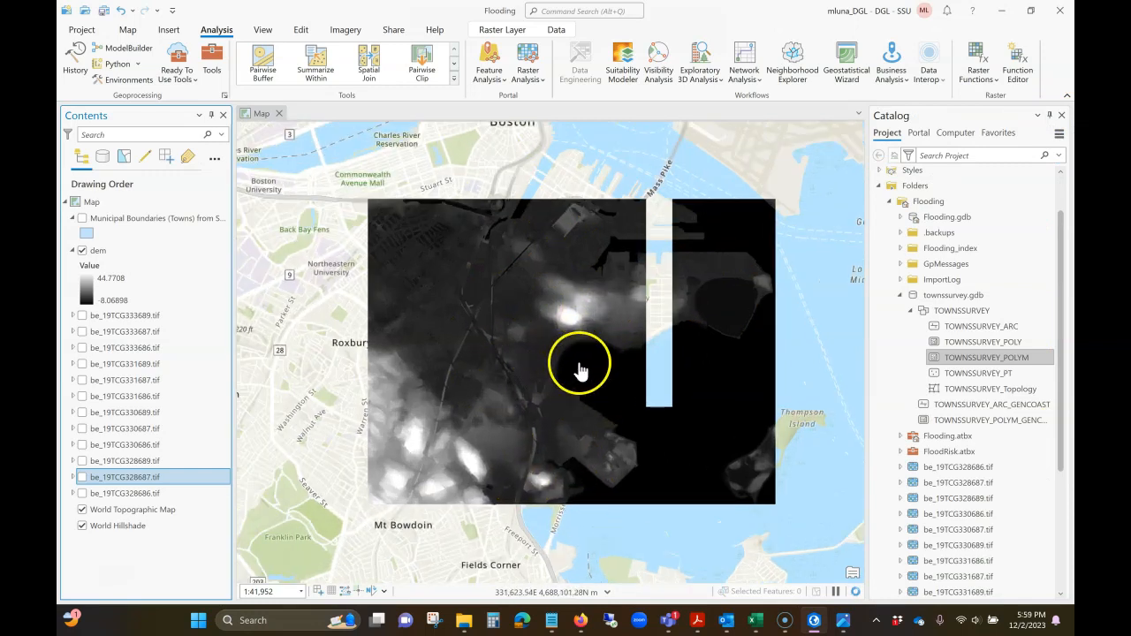
scroll(579, 371, up, 1)
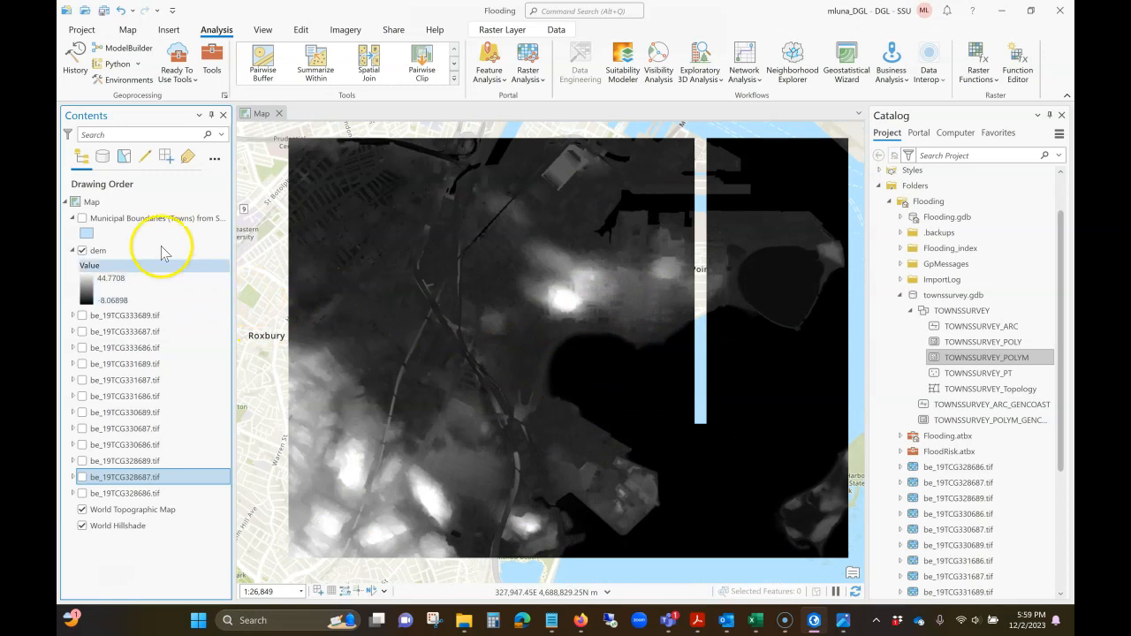
- Show the Municipal Boundaries (Towns) layer and set it as the input rows of a Select By Attributes query
drag(162, 253, 95, 229)
click(83, 219)
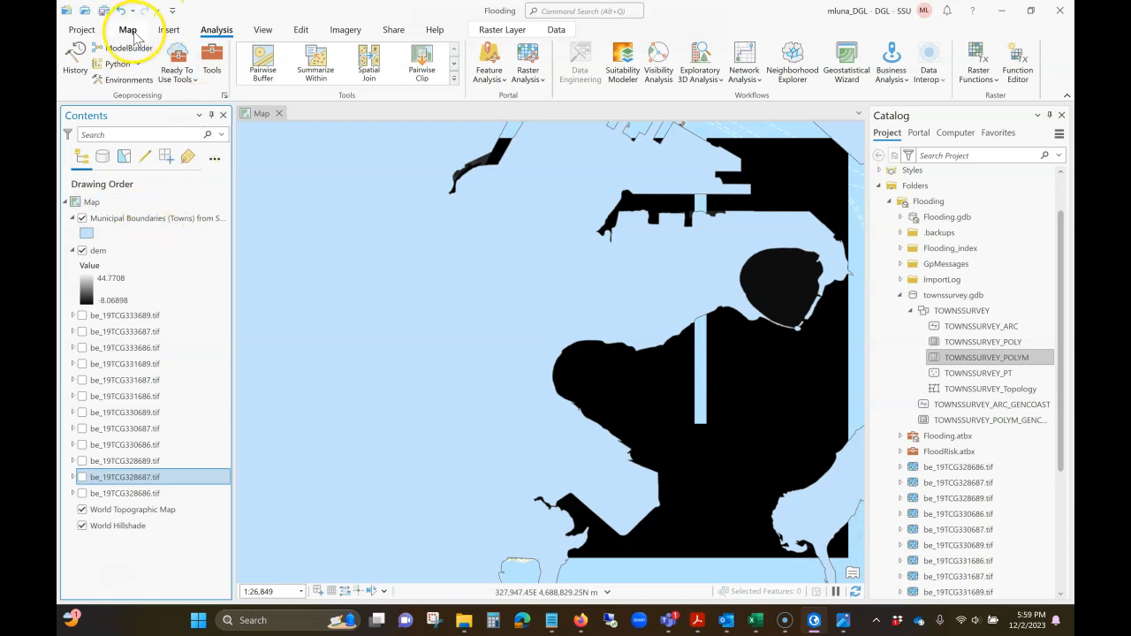
click(128, 30)
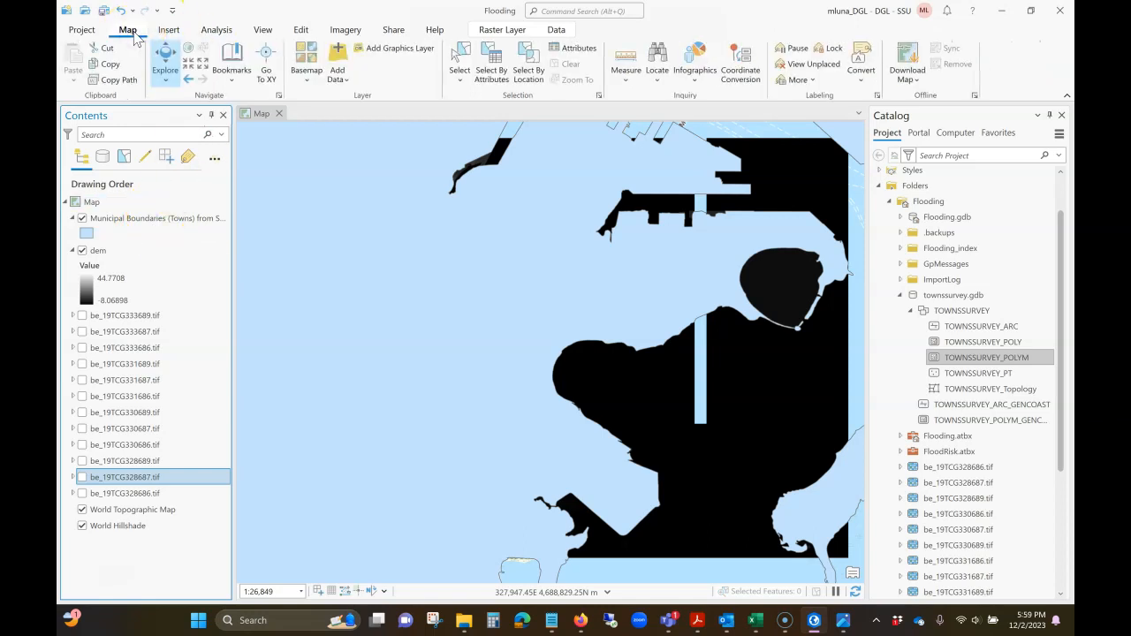
click(501, 76)
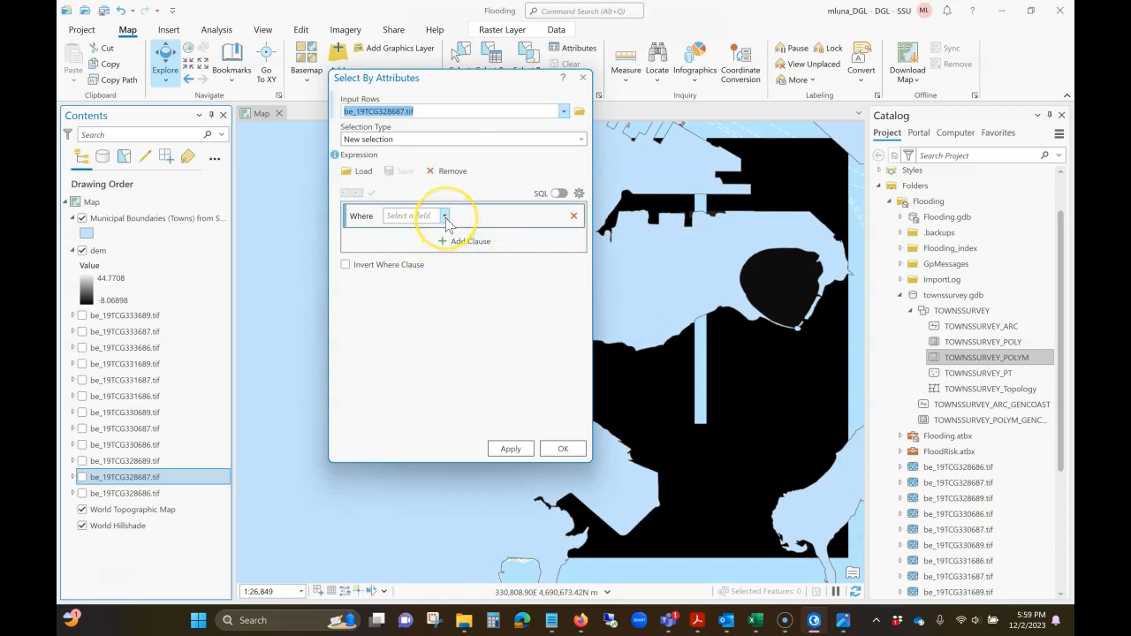
click(564, 113)
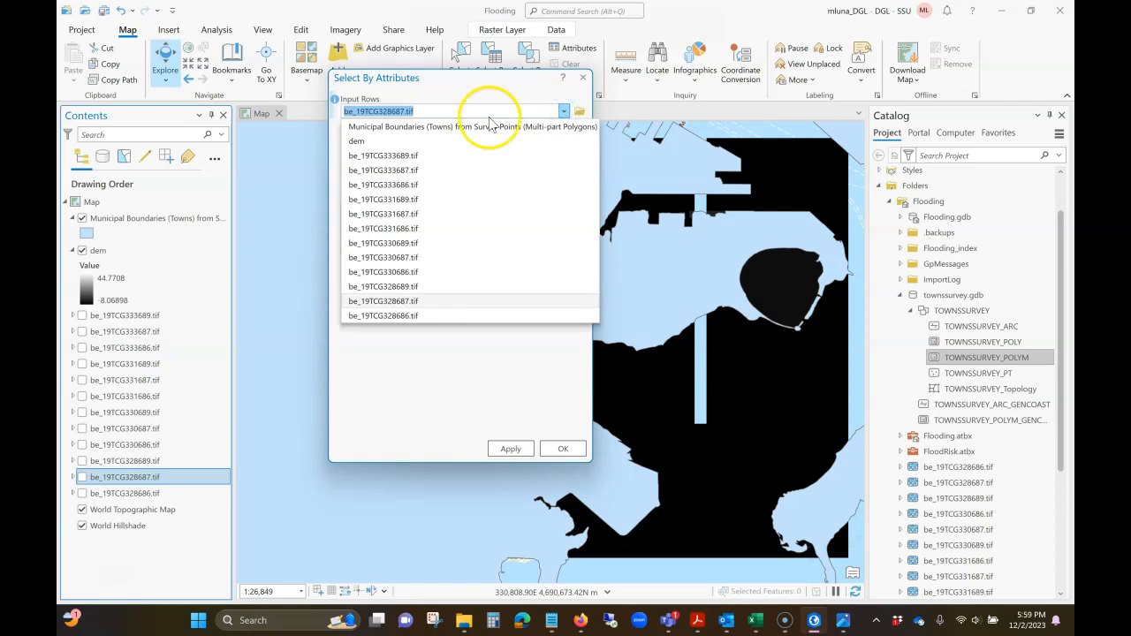
click(461, 126)
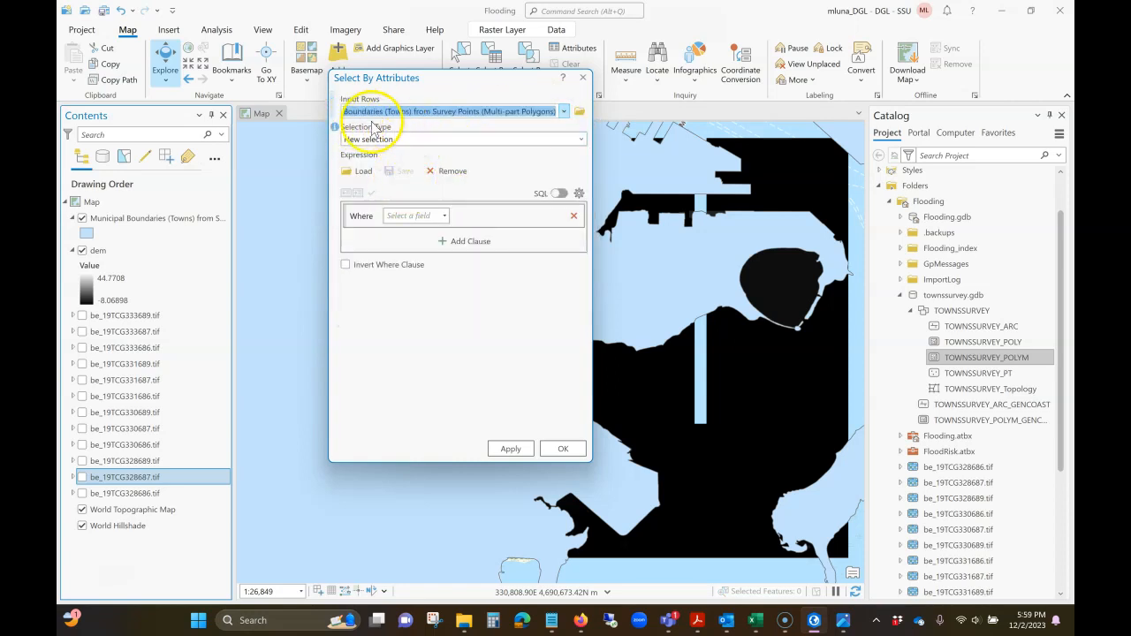
- Select the municipality where TOWN is equal to BOSTON as a new selection
click(445, 217)
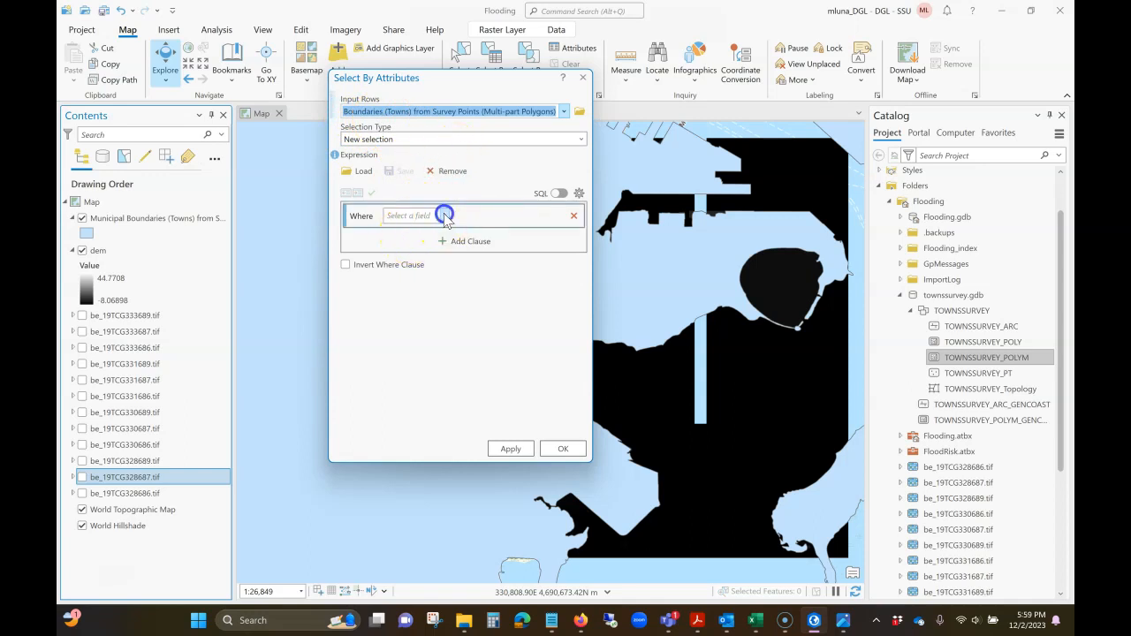
click(428, 240)
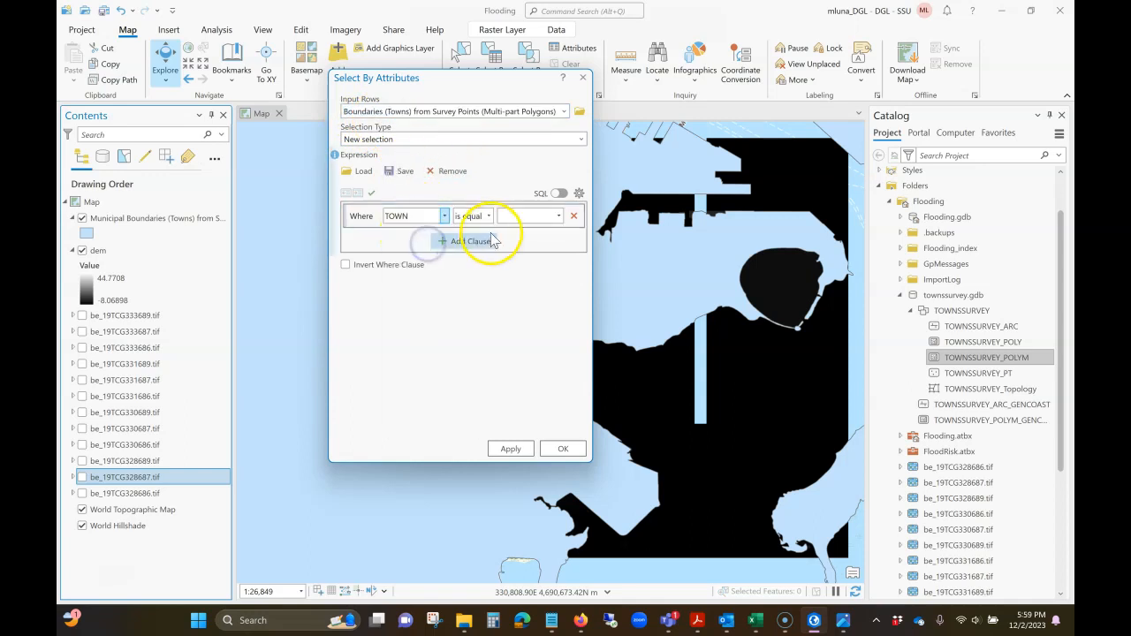
click(558, 215)
scroll(530, 331, down, 6)
scroll(534, 334, down, 3)
click(524, 339)
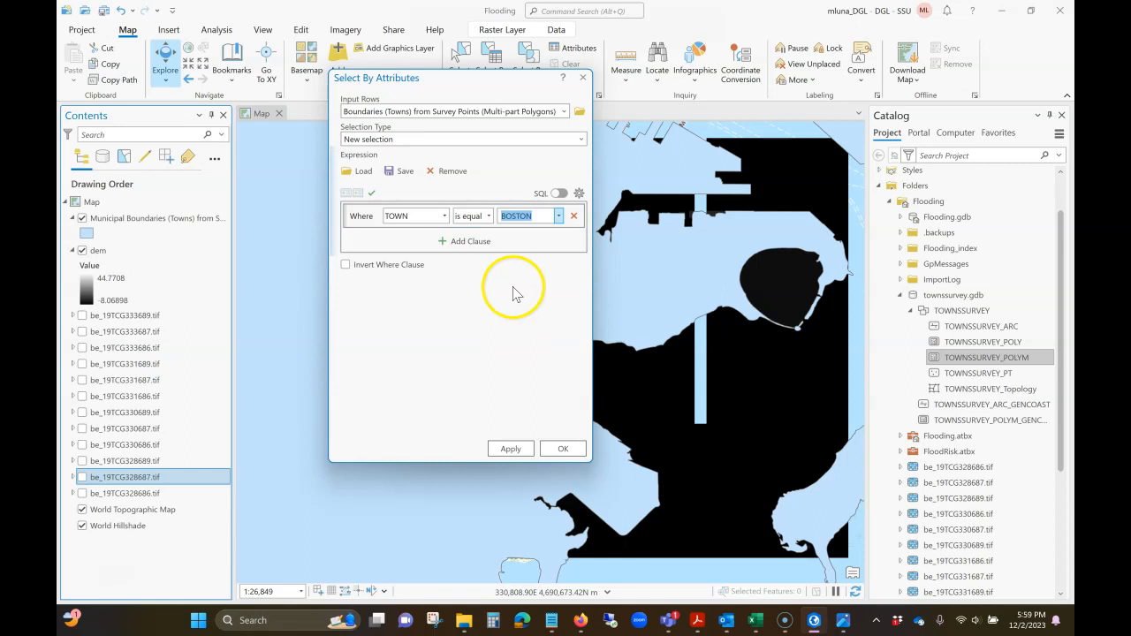
click(563, 448)
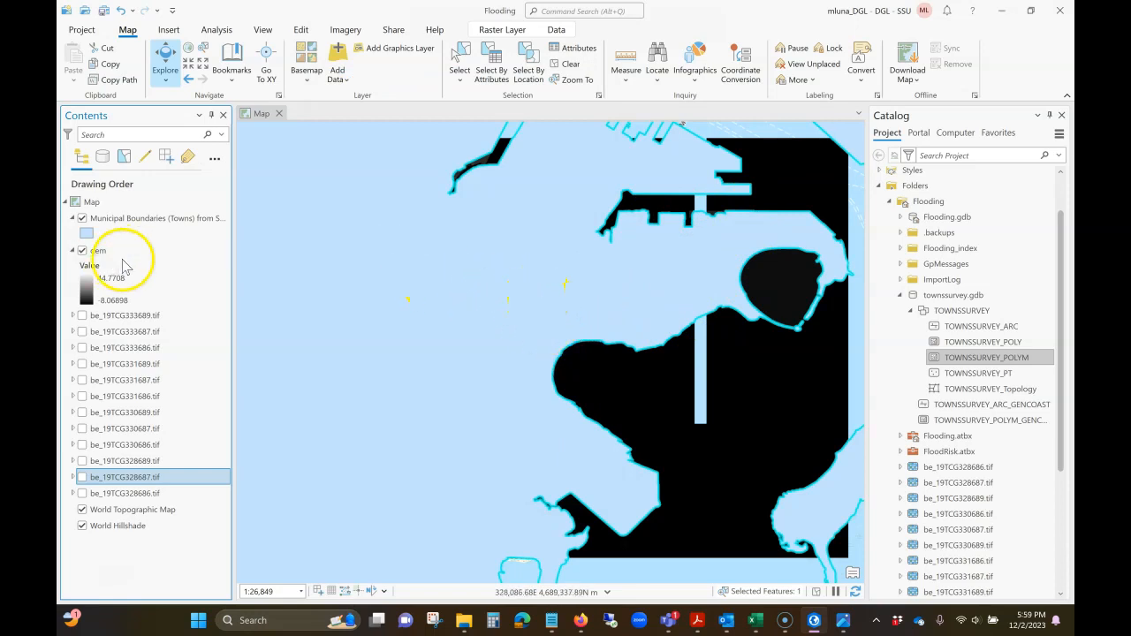
- Open Export Features for the selected Boston record of the Municipal Boundaries layer
click(159, 223)
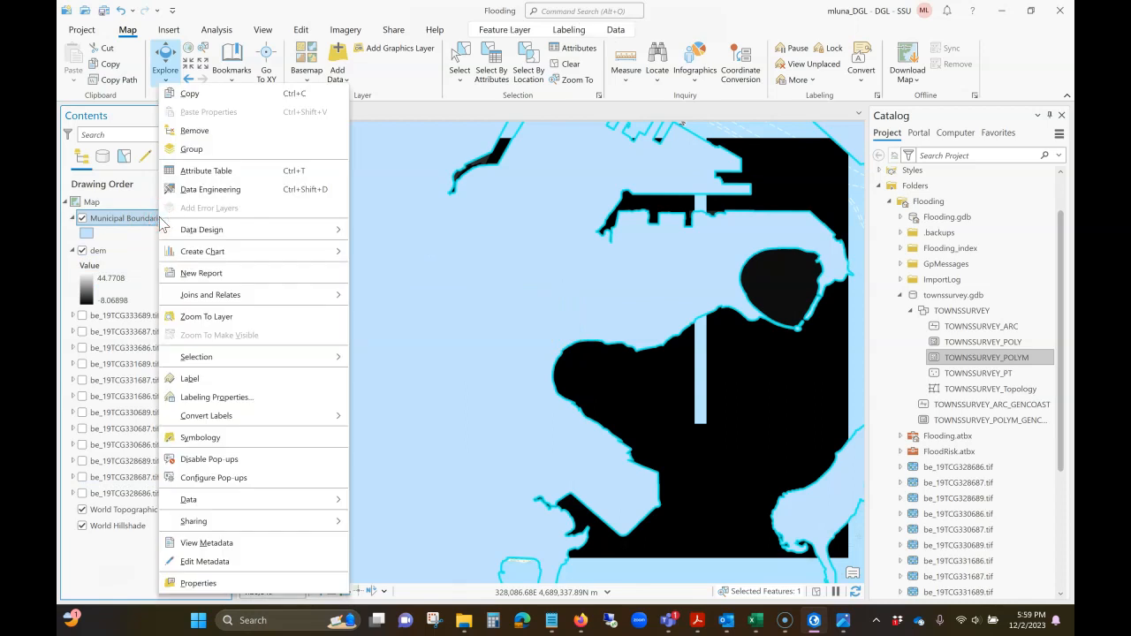
click(133, 296)
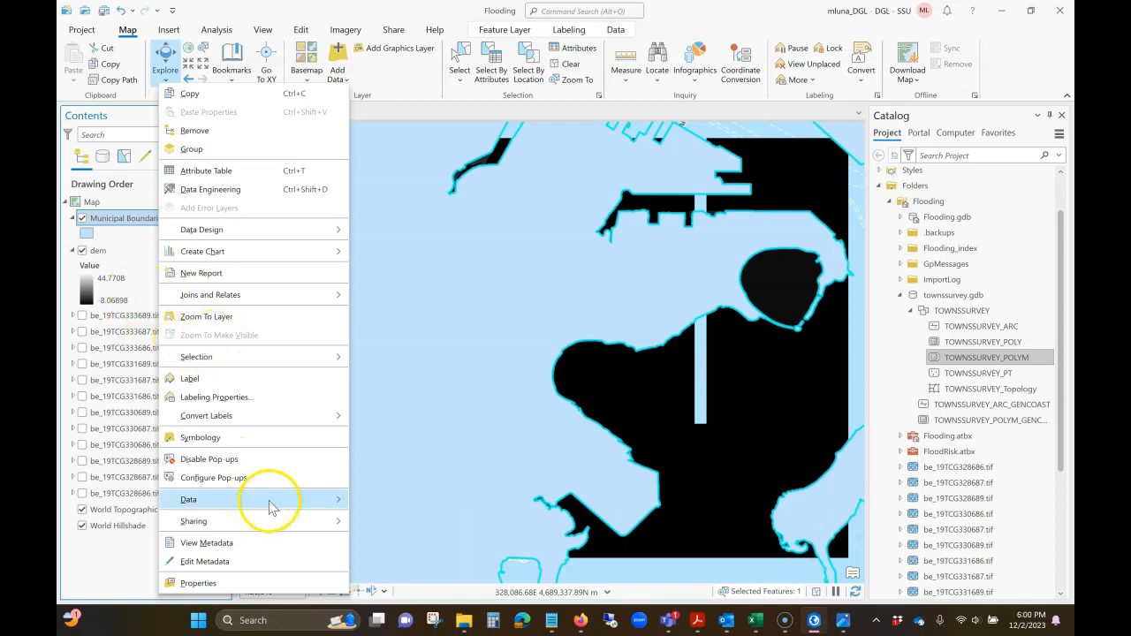
mouse_move(285, 503)
click(393, 504)
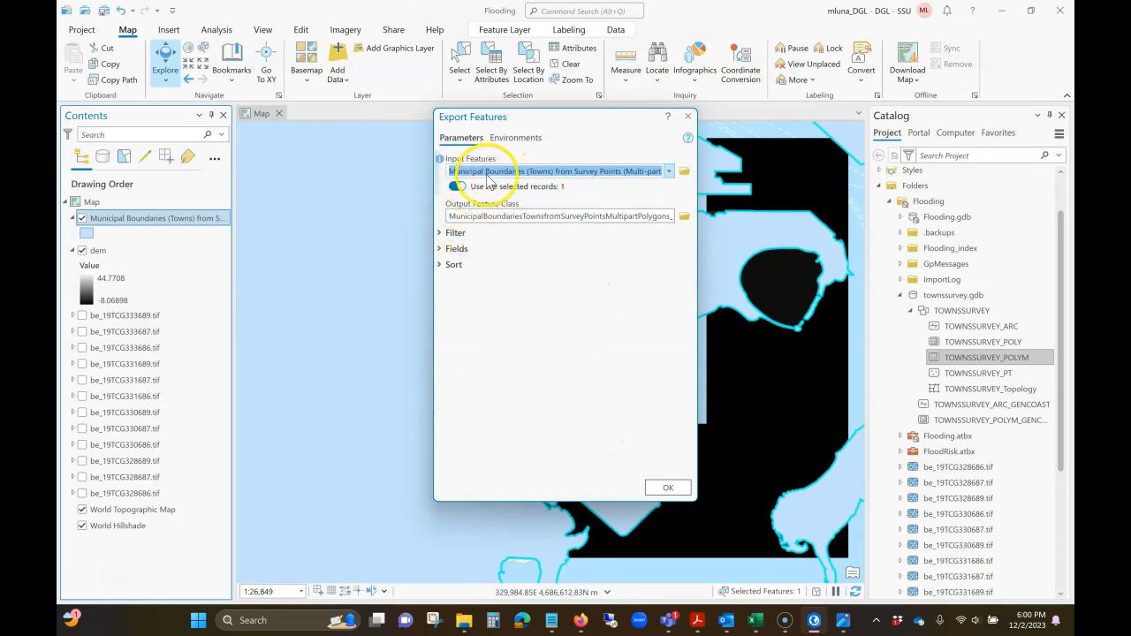
- Export the selected Boston record to Flooding.gdb as a feature class named Boston
click(685, 217)
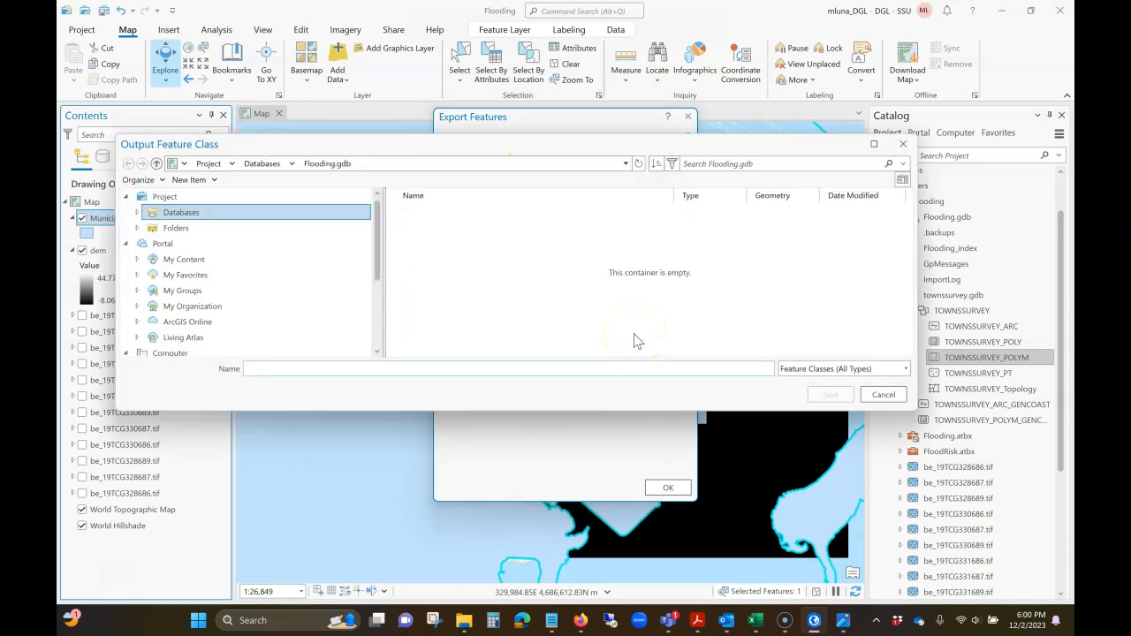
click(134, 217)
click(137, 228)
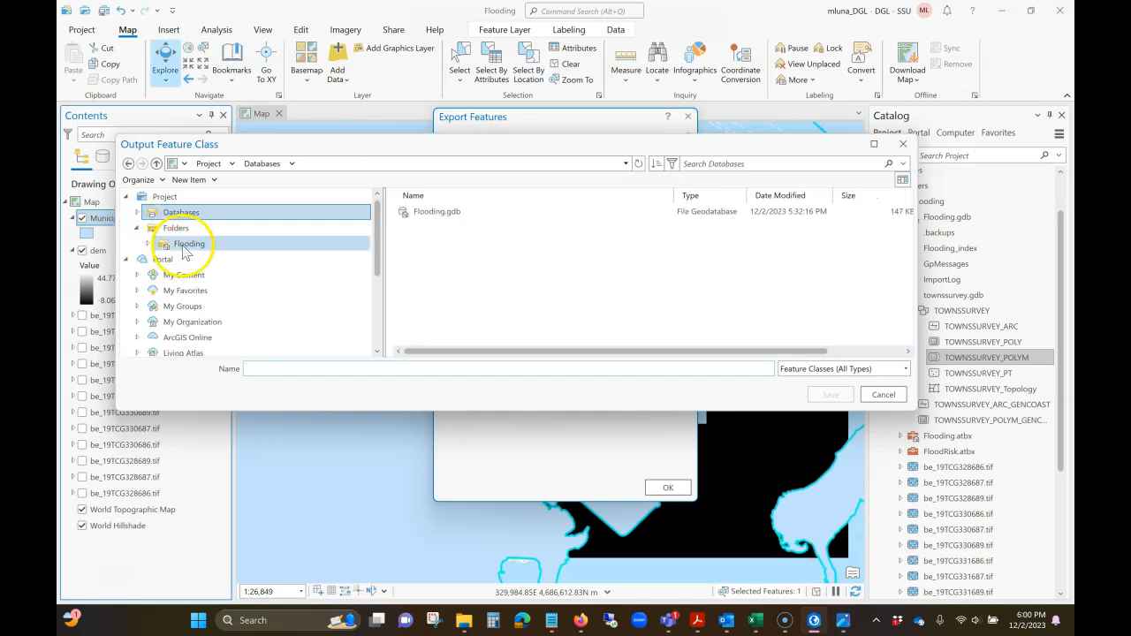
click(147, 244)
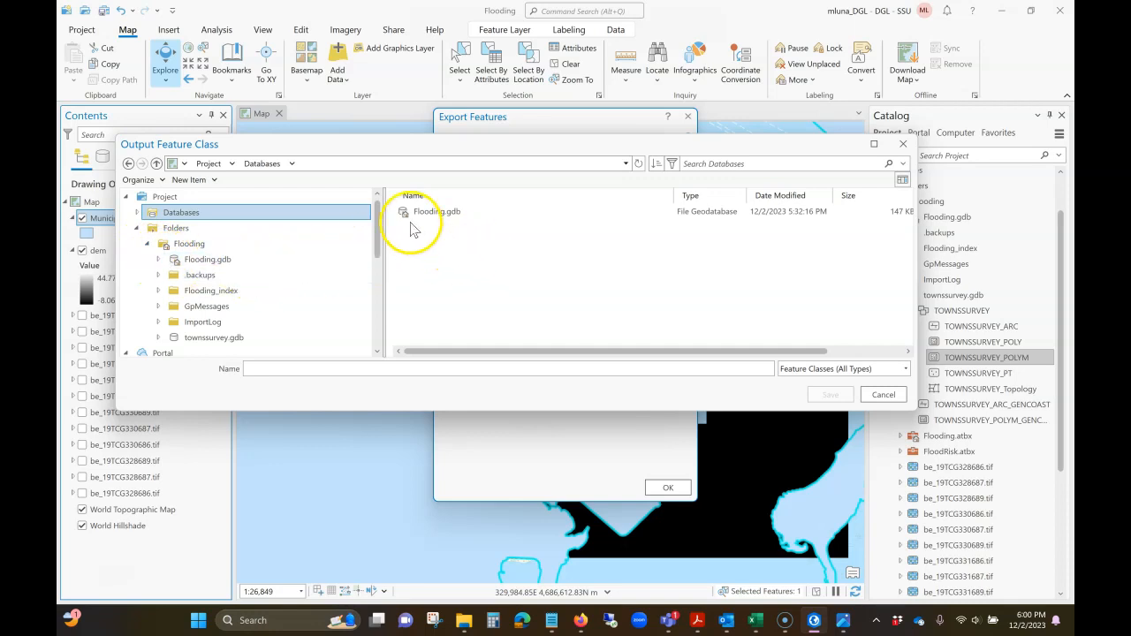
double_click(442, 214)
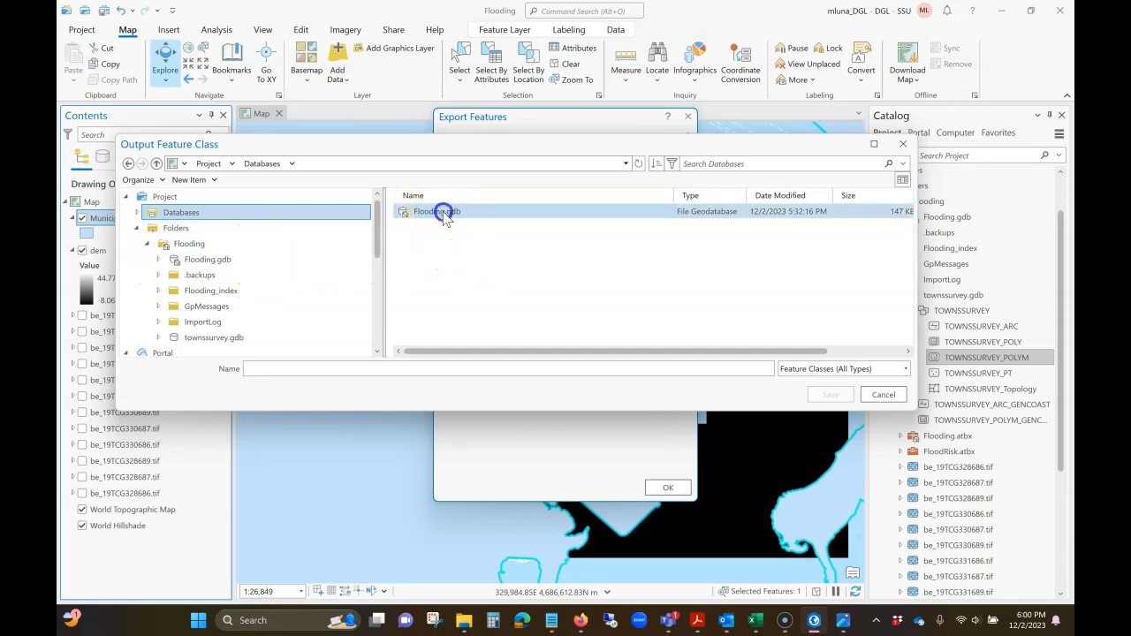
click(212, 261)
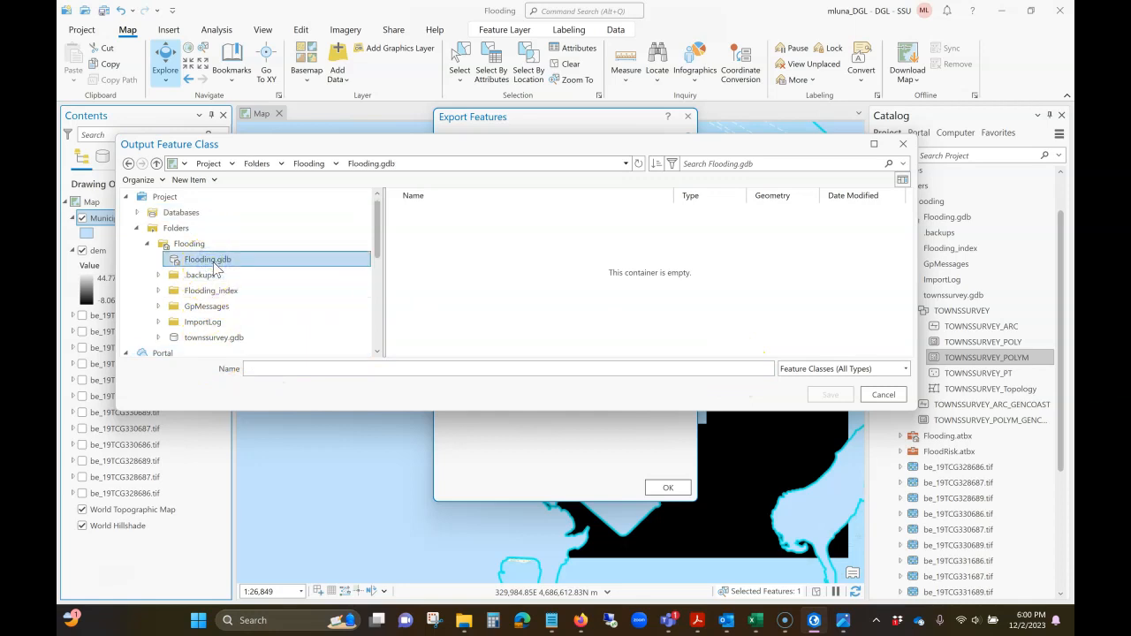
click(319, 371)
click(830, 394)
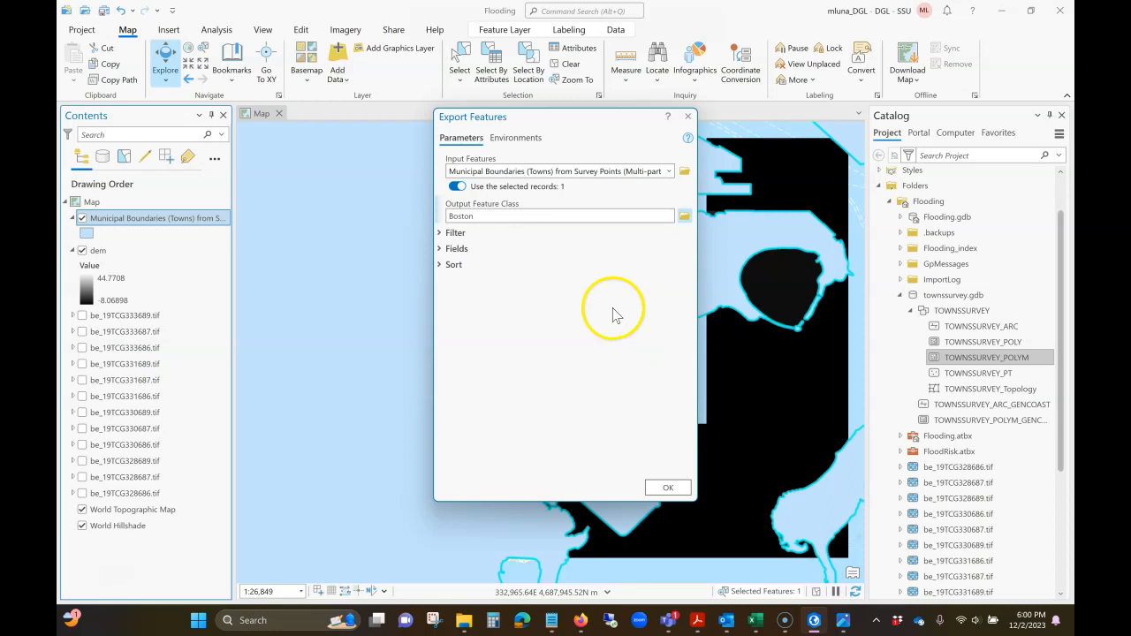
click(668, 487)
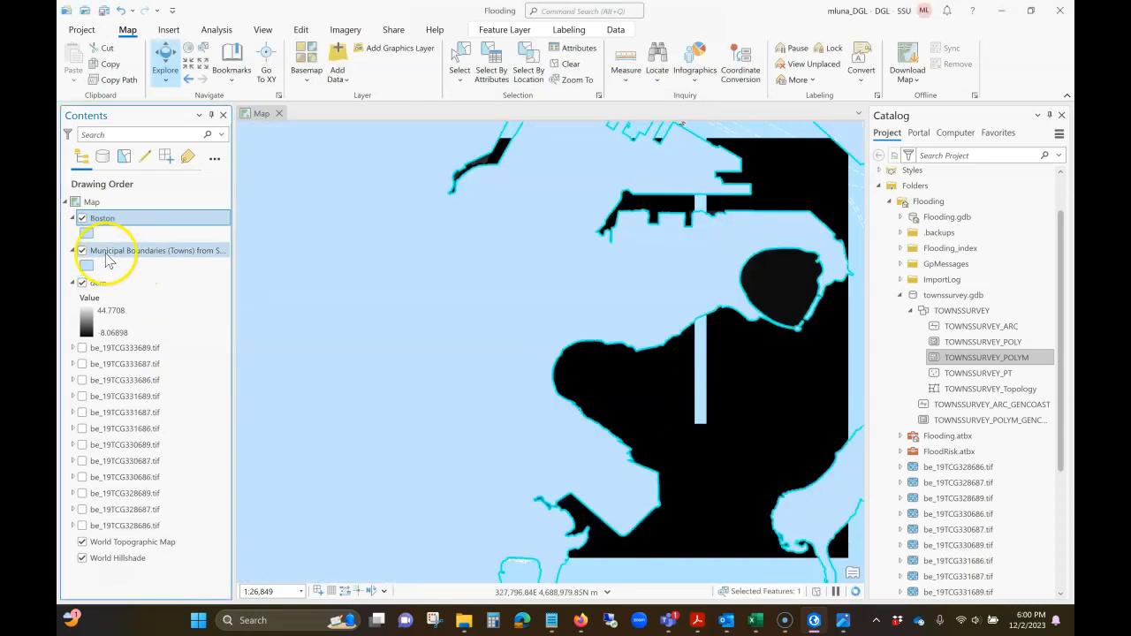
- Hide the Municipal Boundaries (Towns) layer and compare the Boston polygon's coverage with the dem raster
click(83, 250)
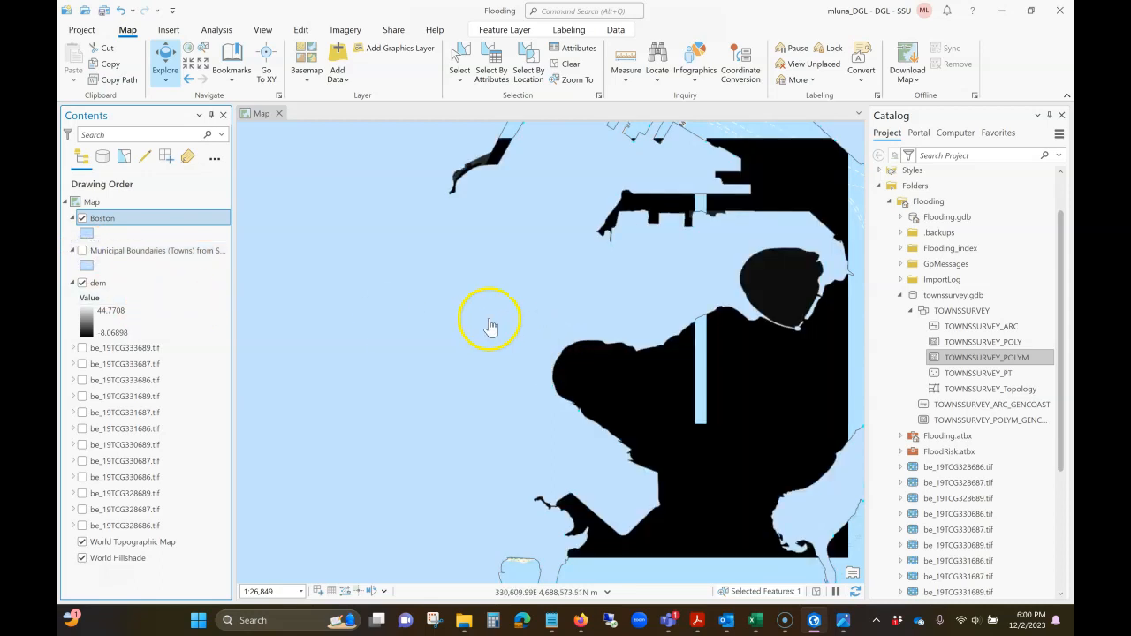
scroll(508, 340, down, 3)
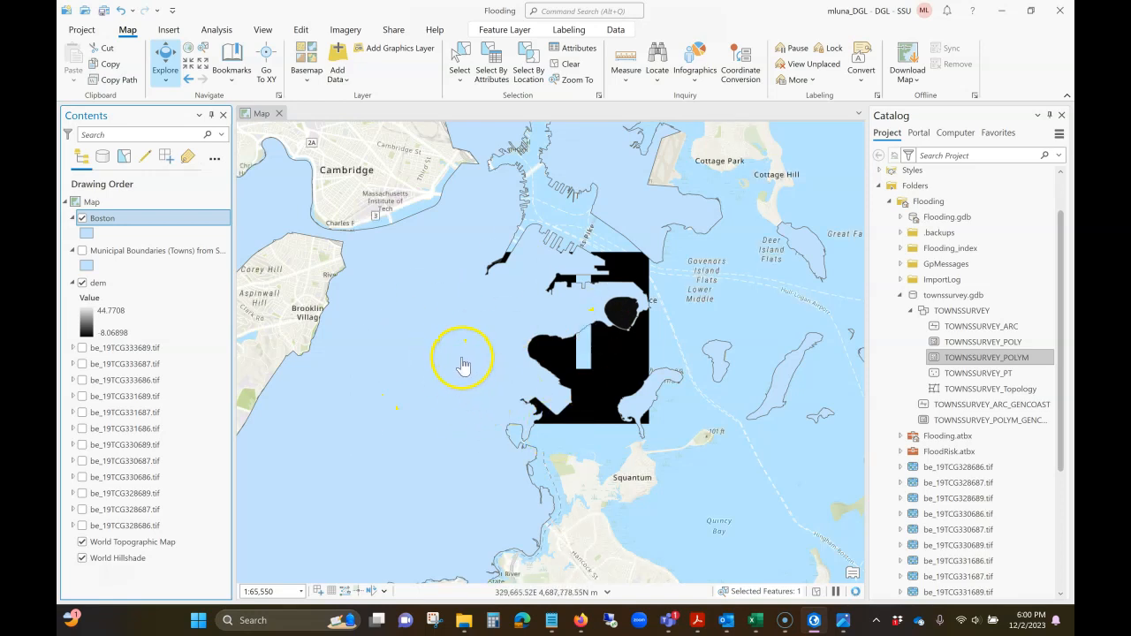
scroll(466, 360, up, 2)
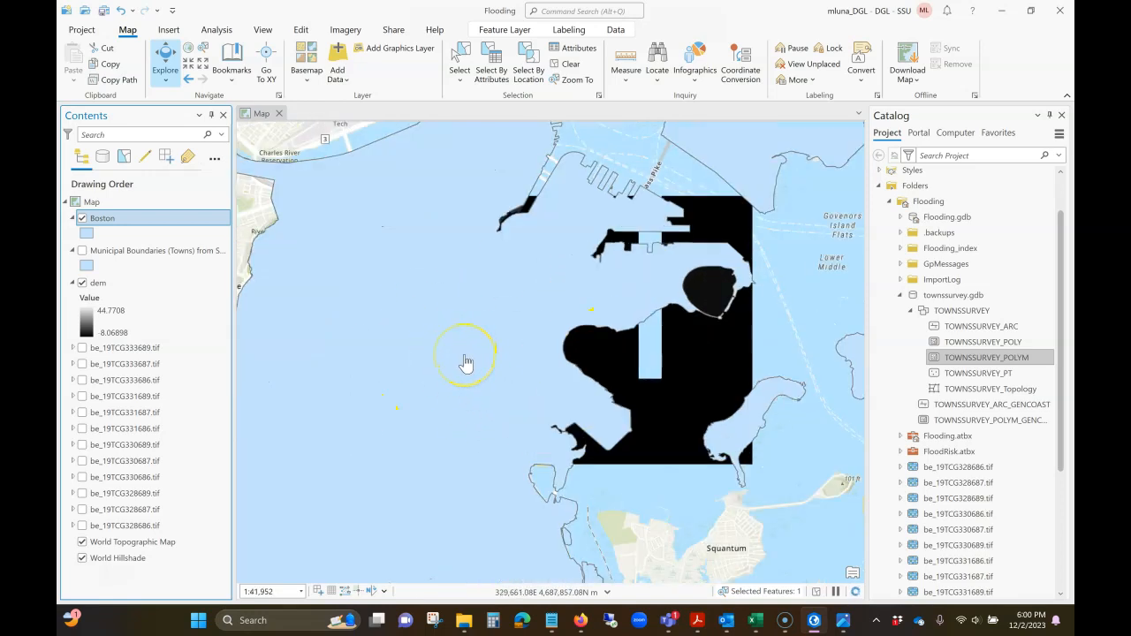
scroll(467, 362, up, 2)
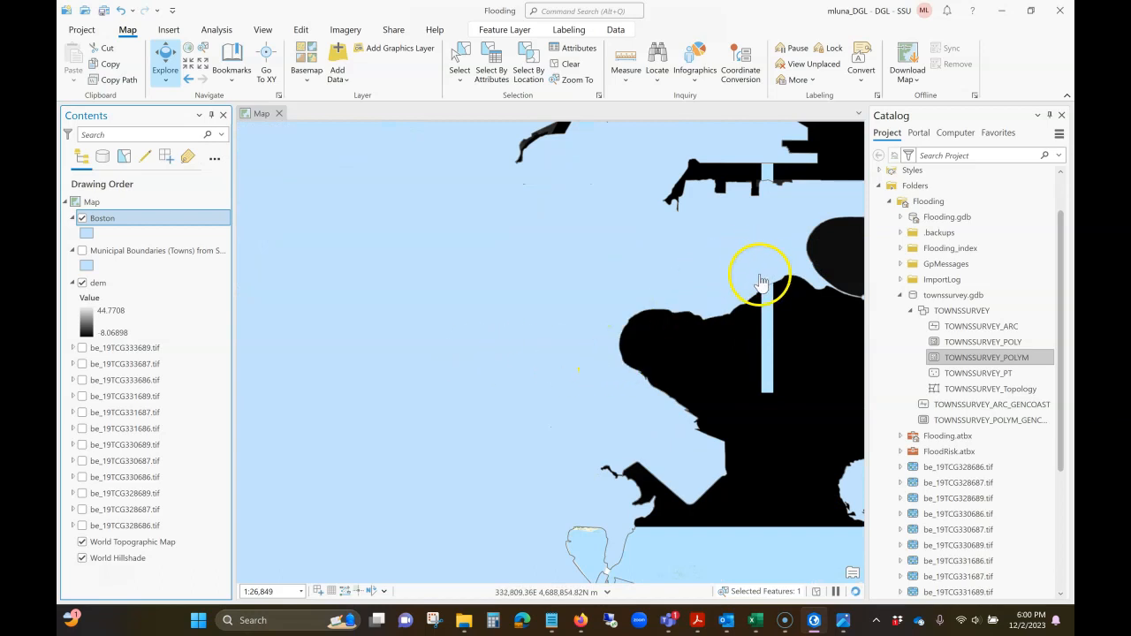
click(81, 219)
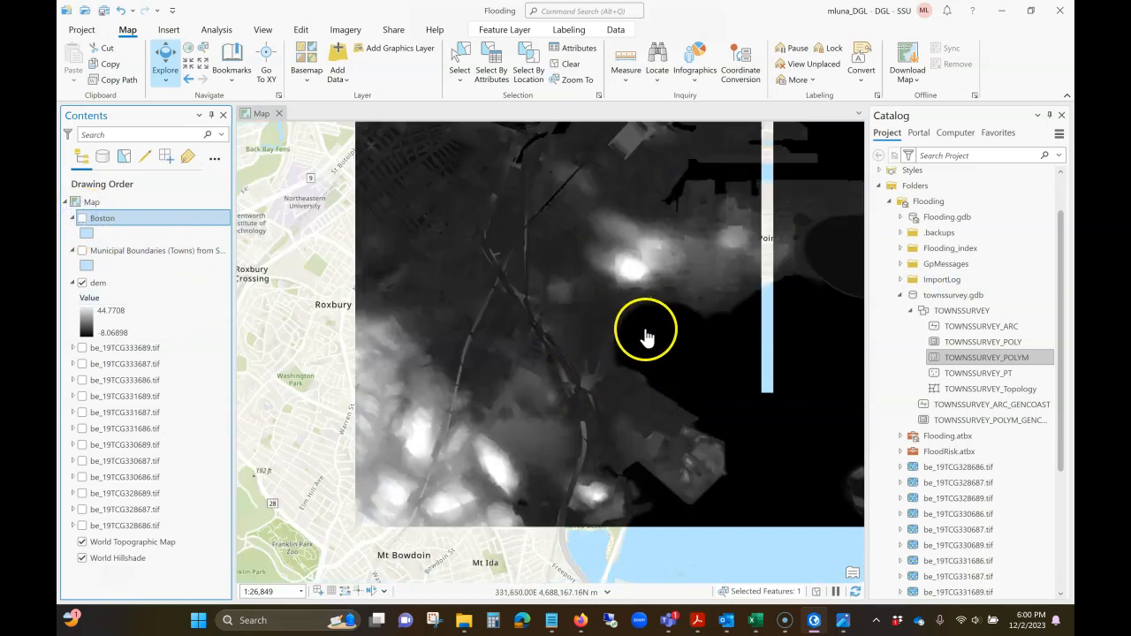
click(82, 218)
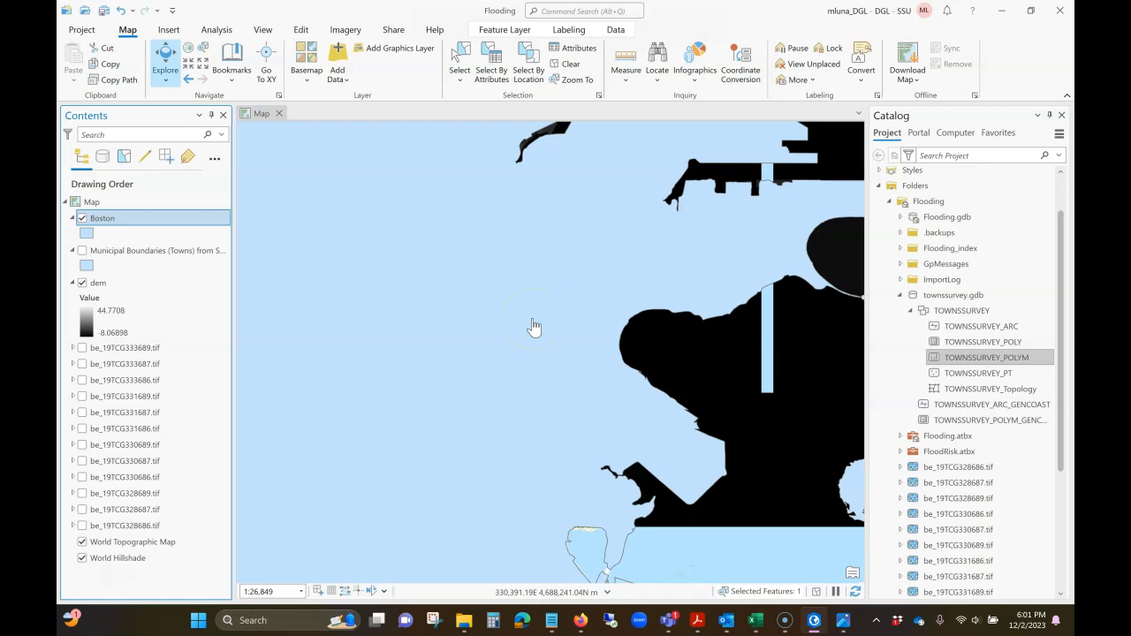
click(557, 345)
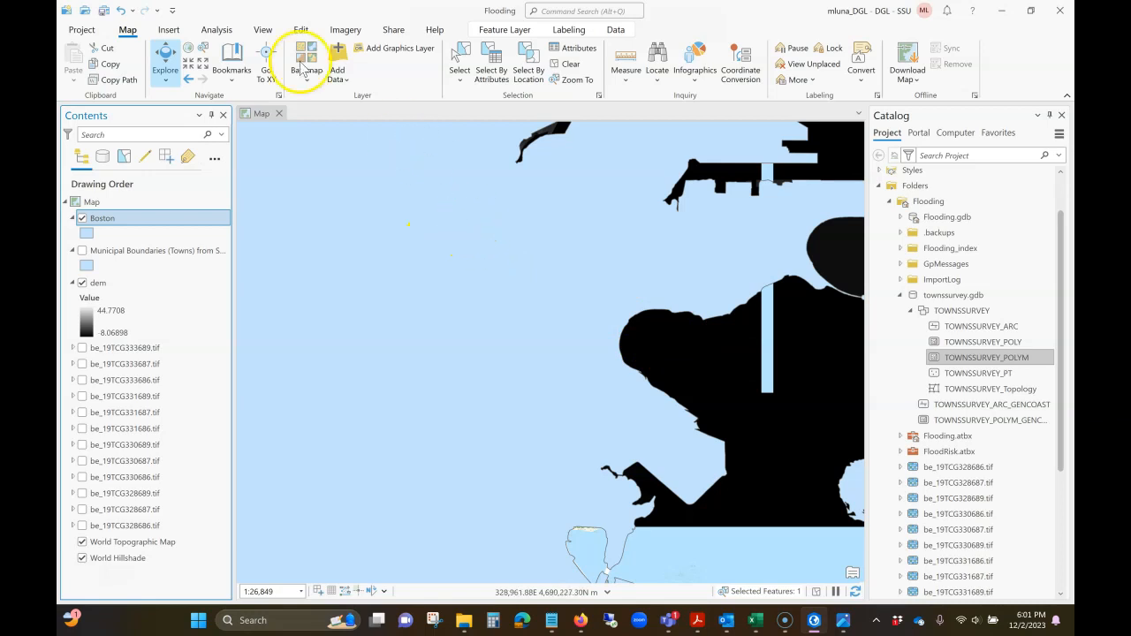
- Find the Extract by Mask tool with the search term extract, and set dem as input raster and Boston as feature mask
click(221, 33)
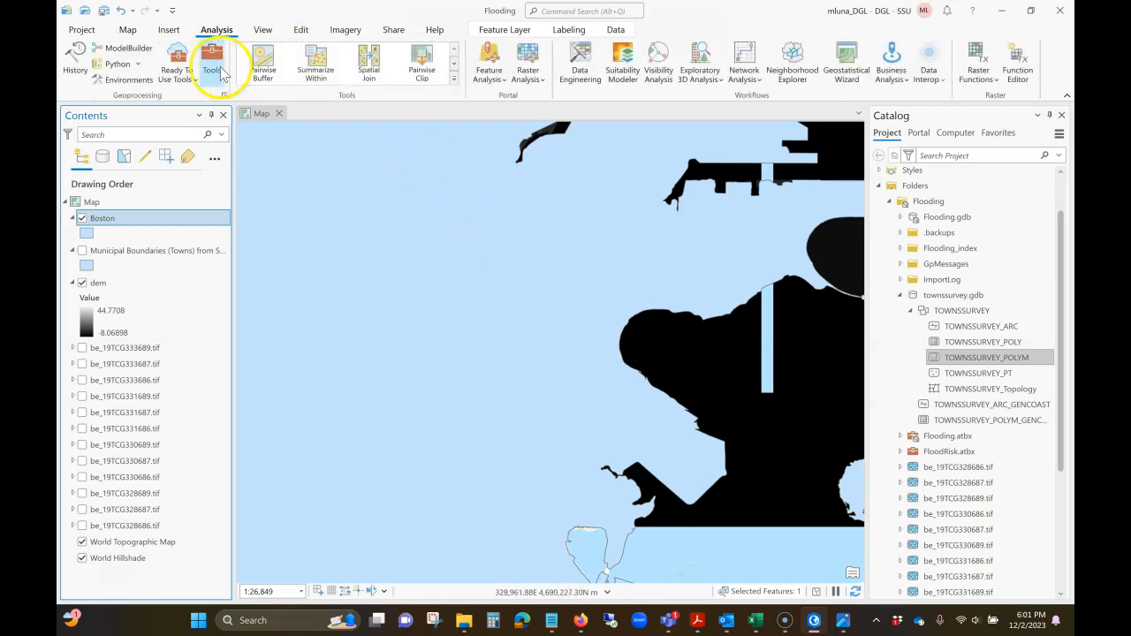
click(212, 64)
click(1027, 134)
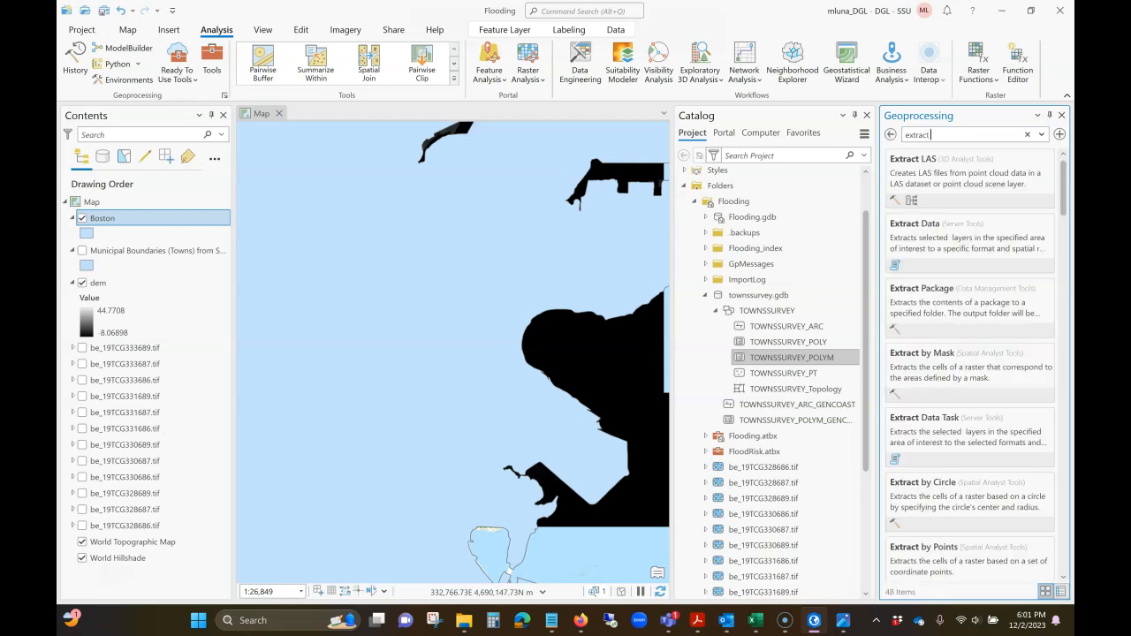
click(939, 378)
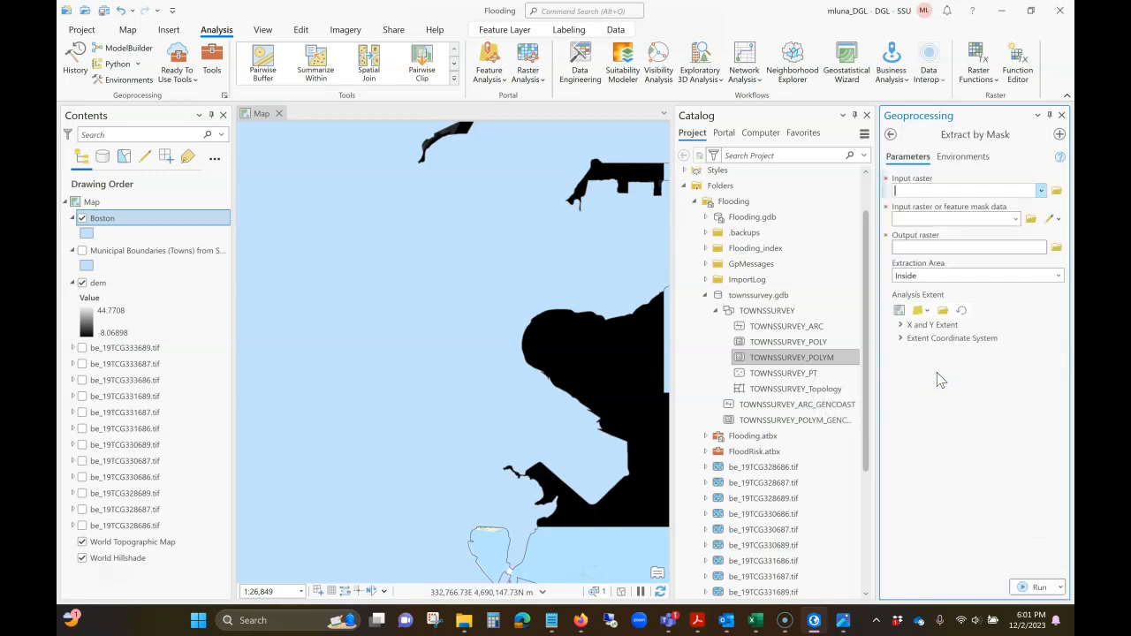
click(1041, 191)
click(910, 206)
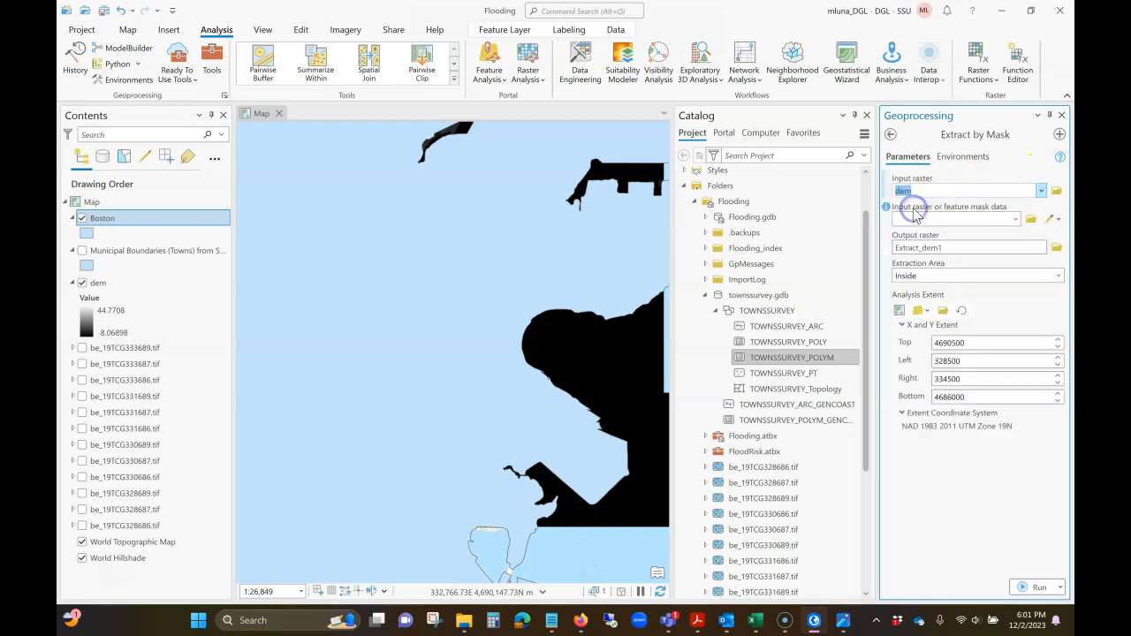
click(1016, 220)
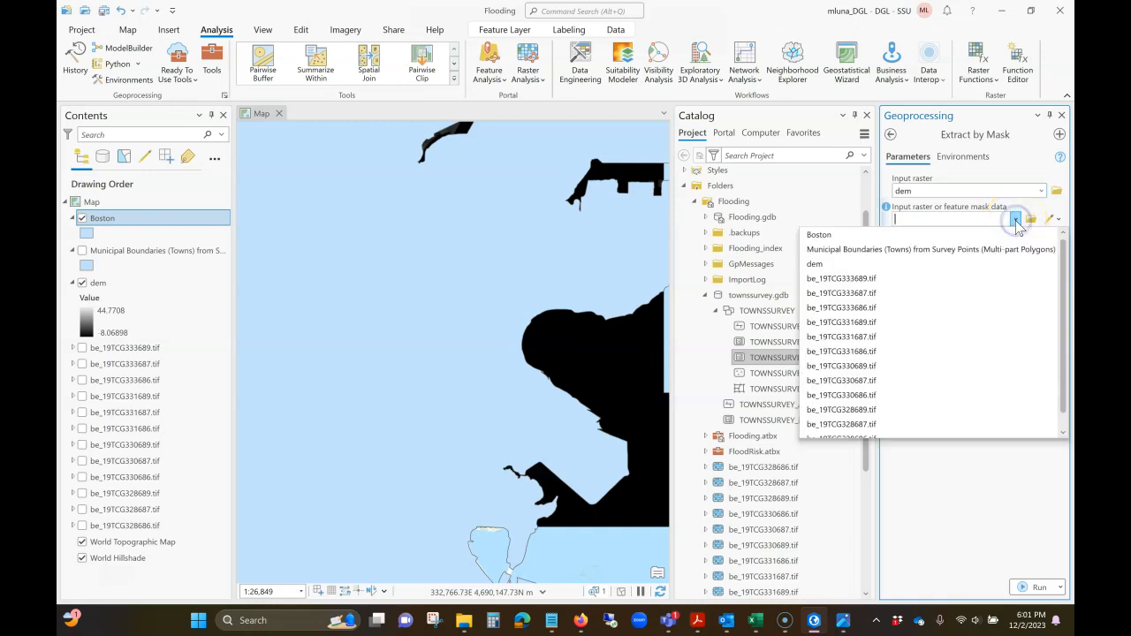
click(862, 226)
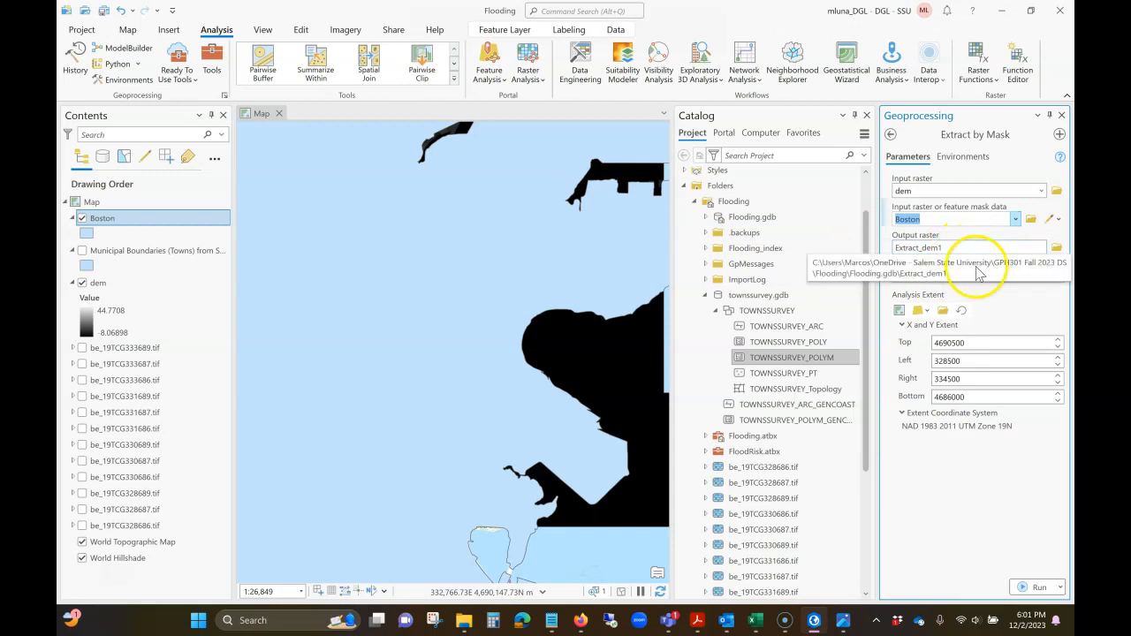
- Name the output raster DEMboston in Flooding.gdb and run Extract by Mask with the extraction area Inside
click(963, 247)
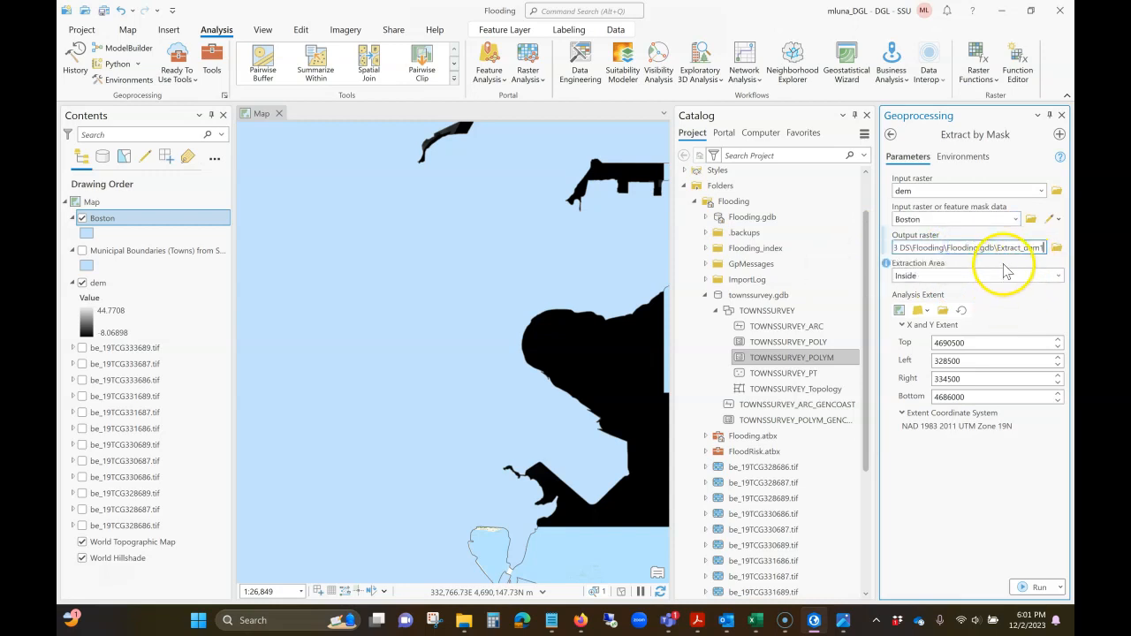
drag(998, 248, 1033, 247)
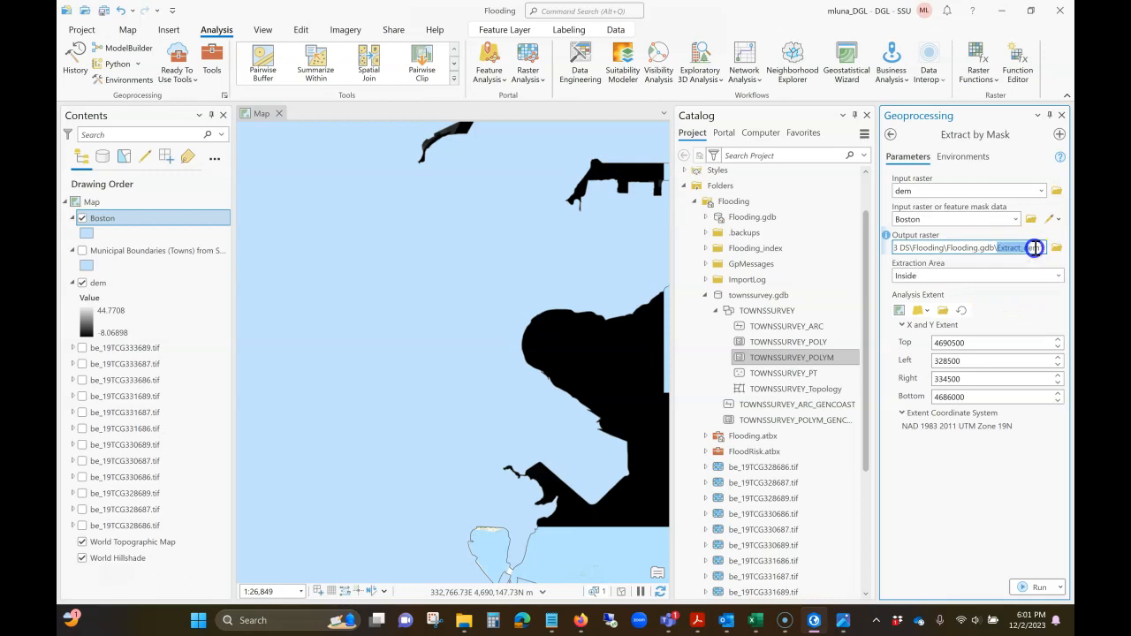
text(DEM)
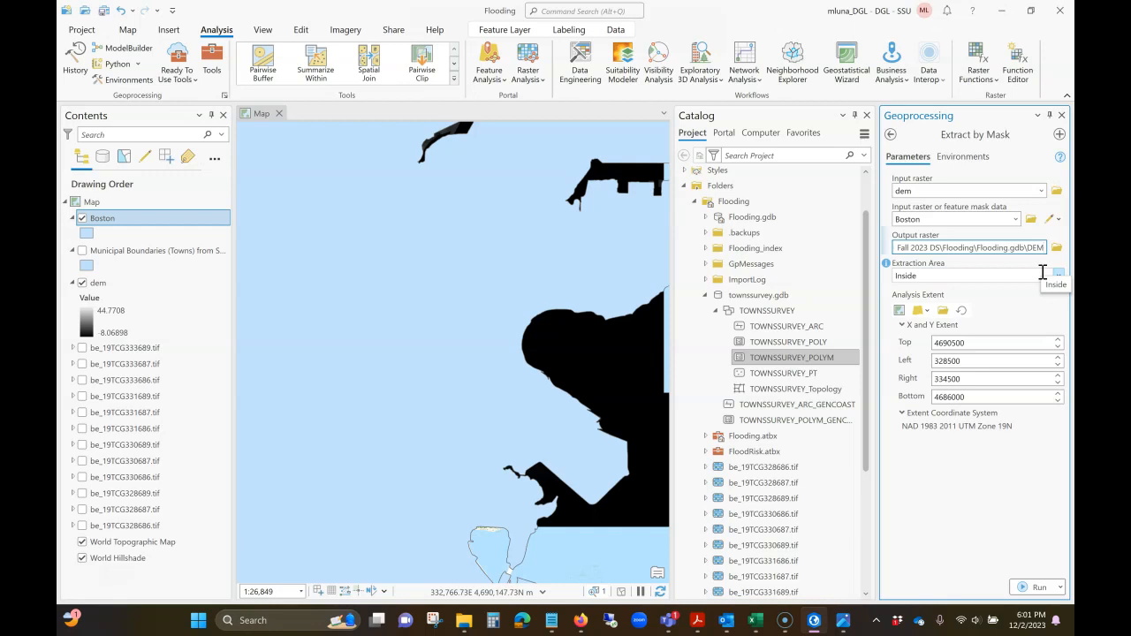
text(boston)
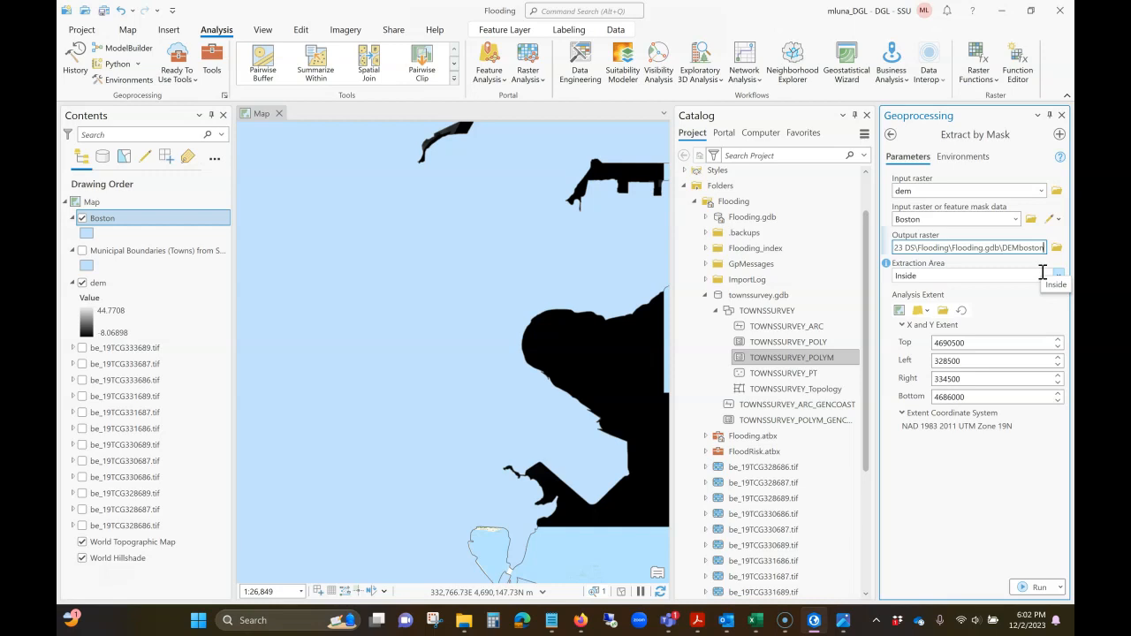
click(953, 480)
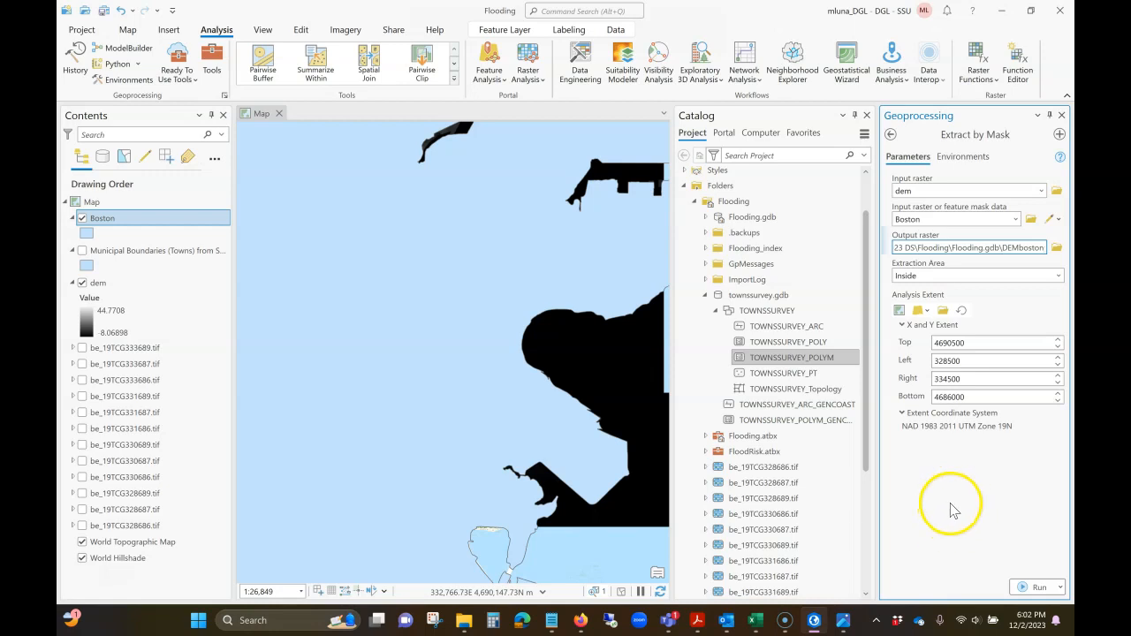
click(970, 509)
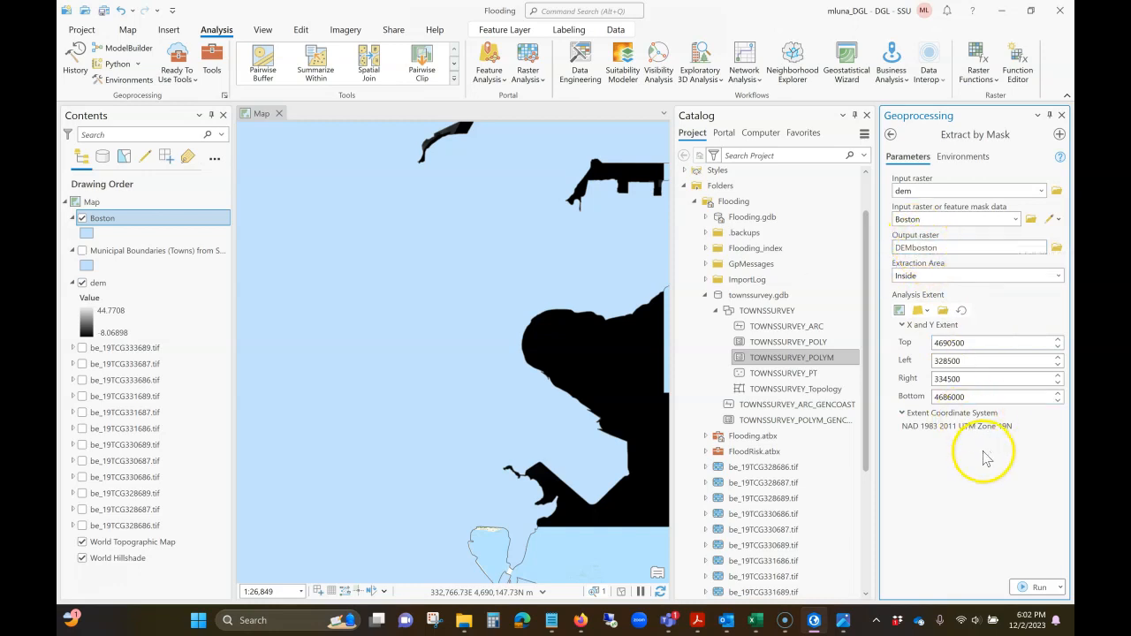
click(1033, 586)
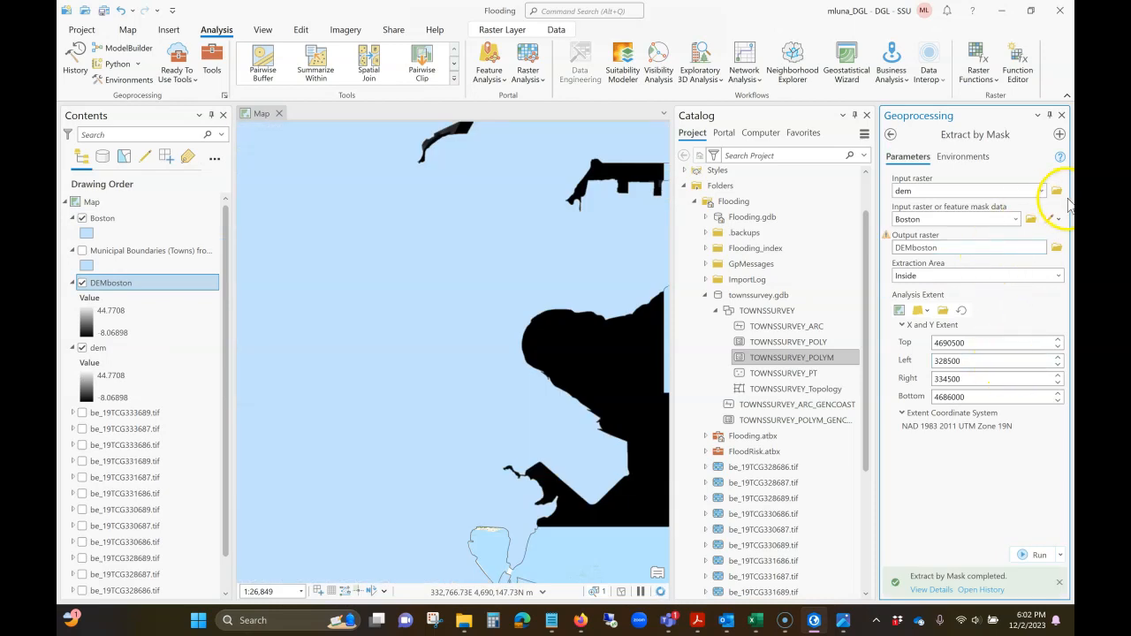
- Close the Geoprocessing pane, hide the Boston and dem layers, and check the DEMboston raster against the basemap
click(1061, 115)
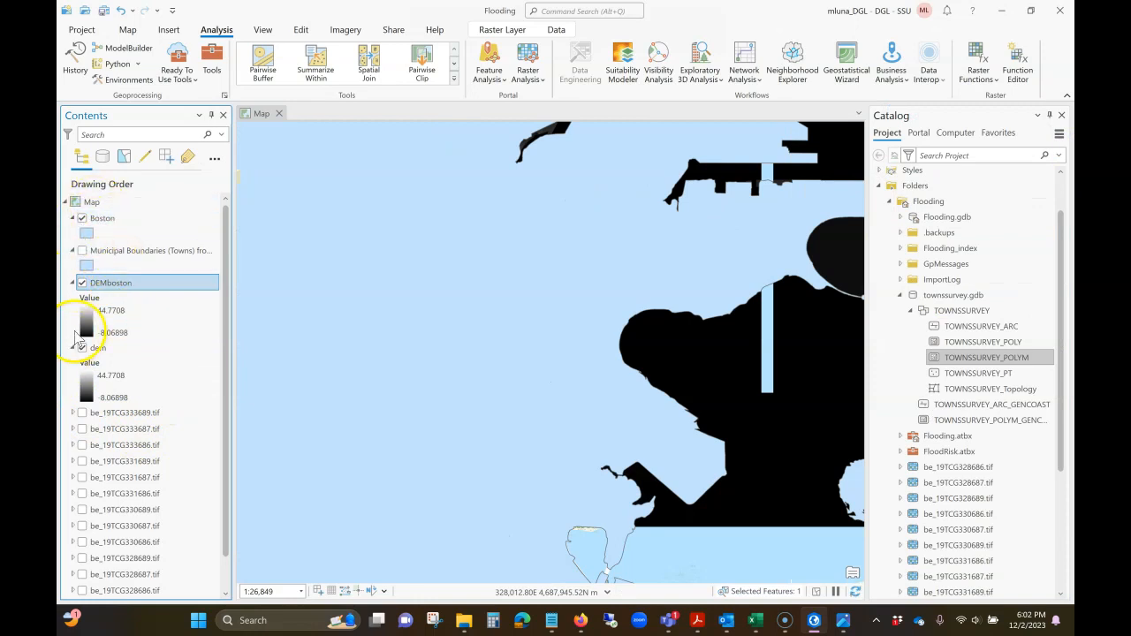
click(82, 218)
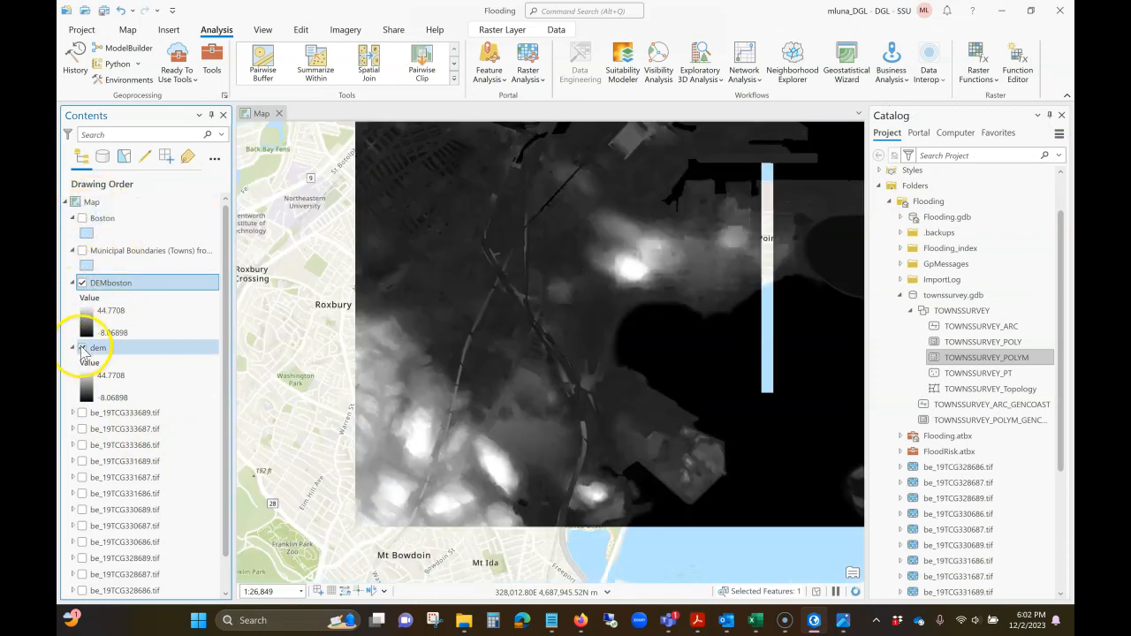
click(82, 347)
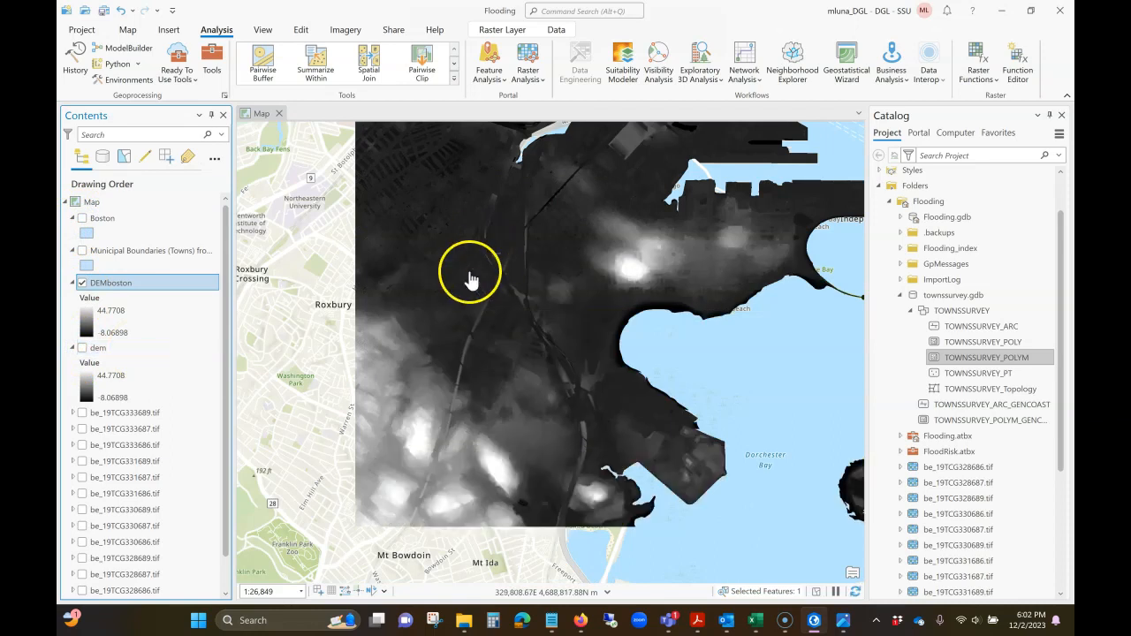
drag(692, 346, 668, 397)
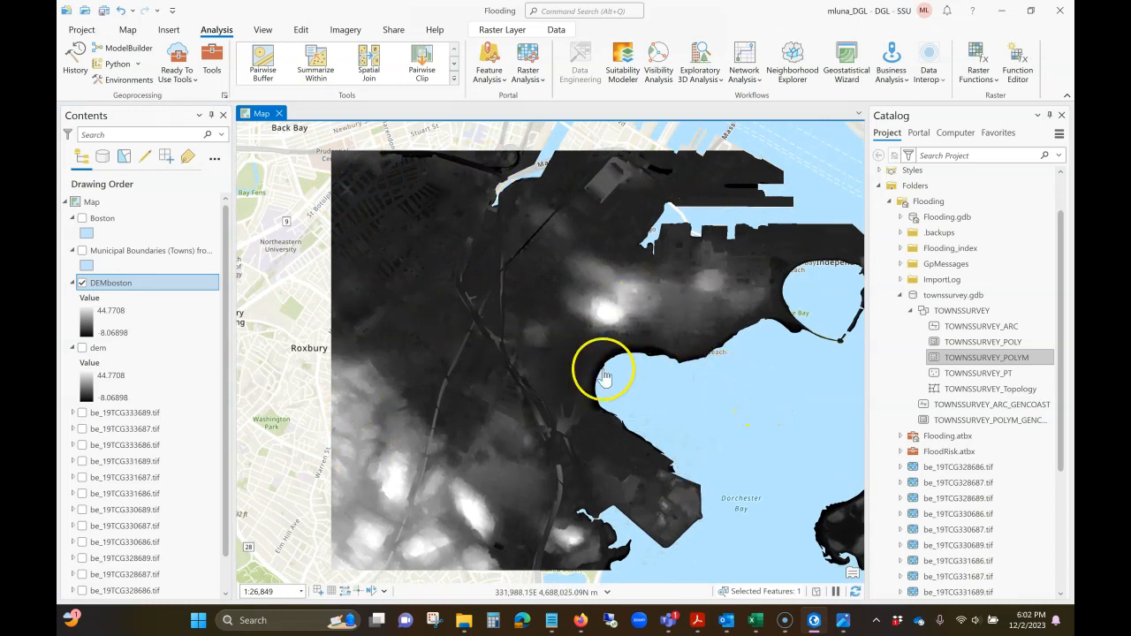
click(82, 282)
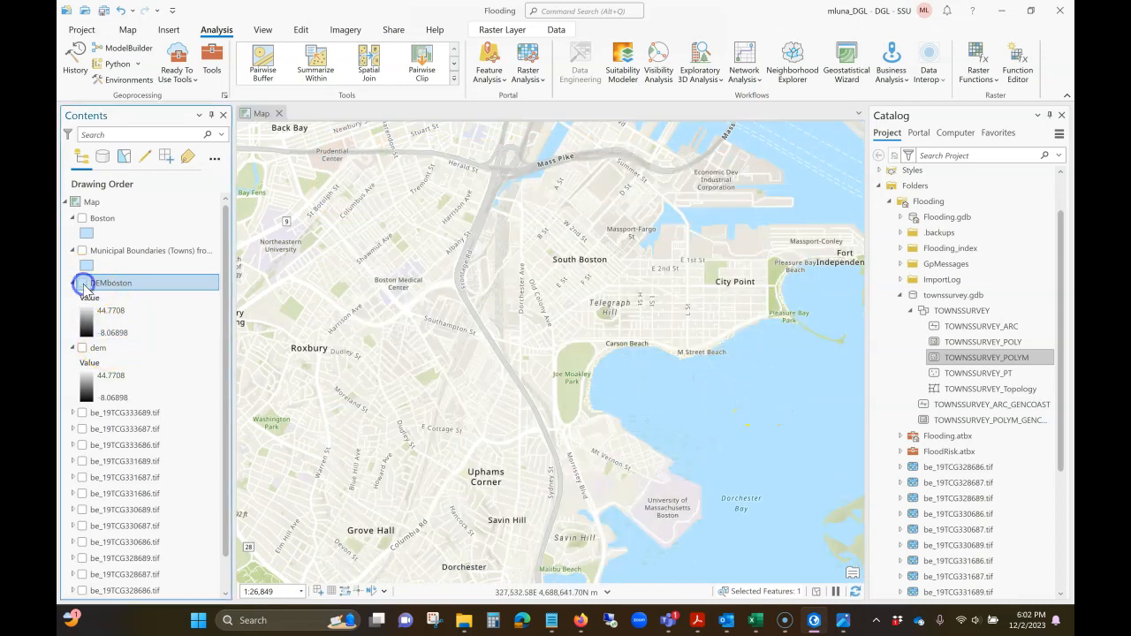
click(83, 284)
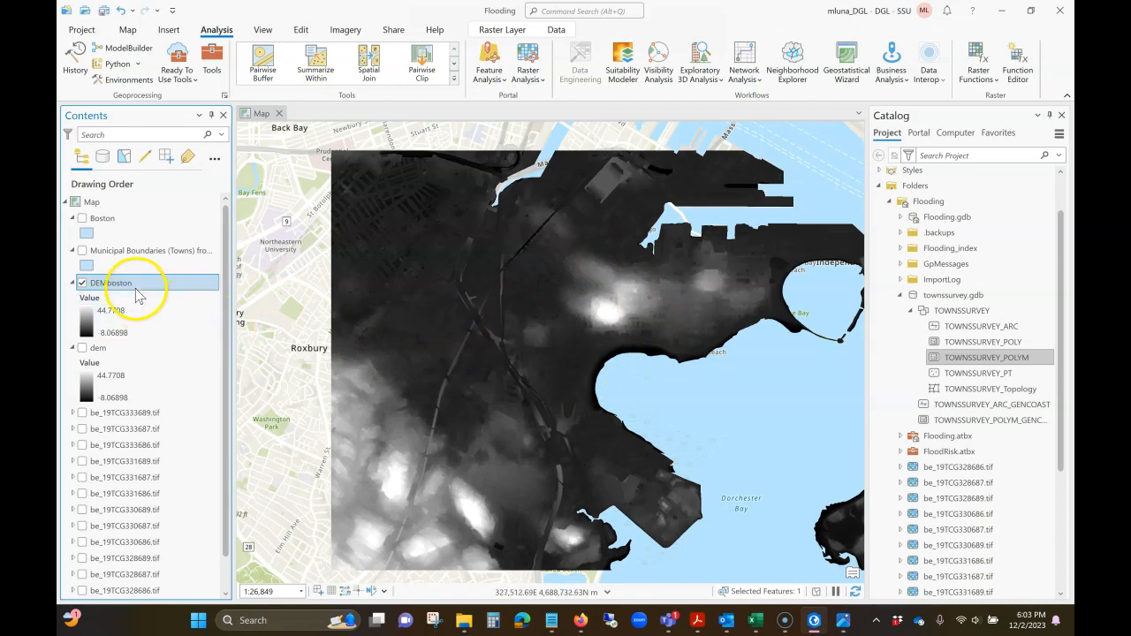
- Apply the elevation color scheme running from light cyan through green, yellow and brown to white to the DEMboston layer
right_click(121, 290)
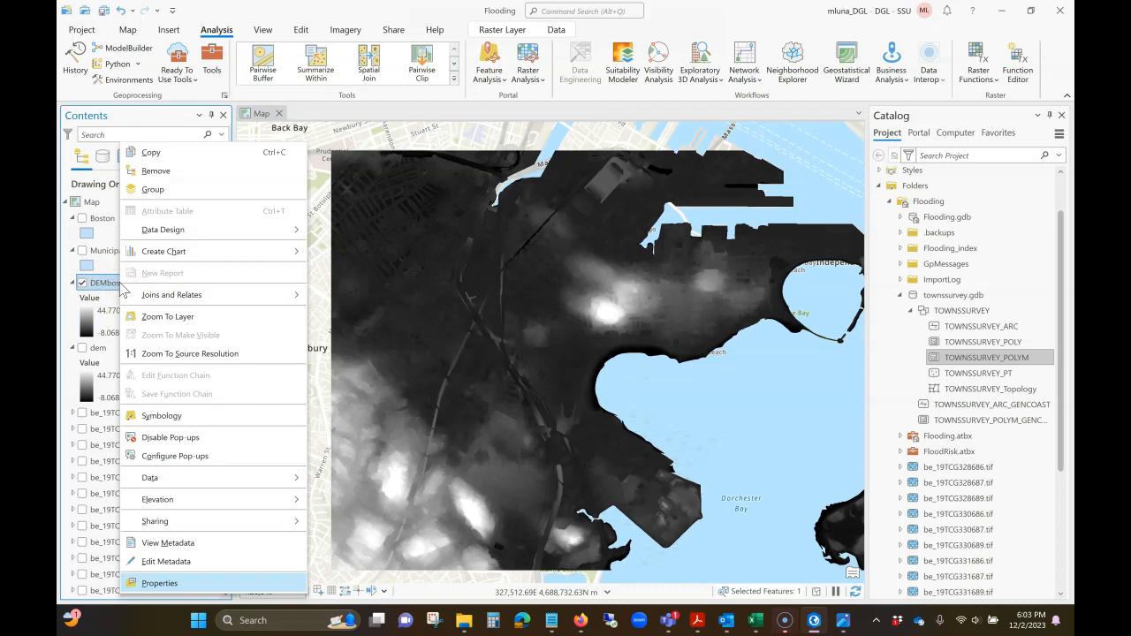
click(182, 415)
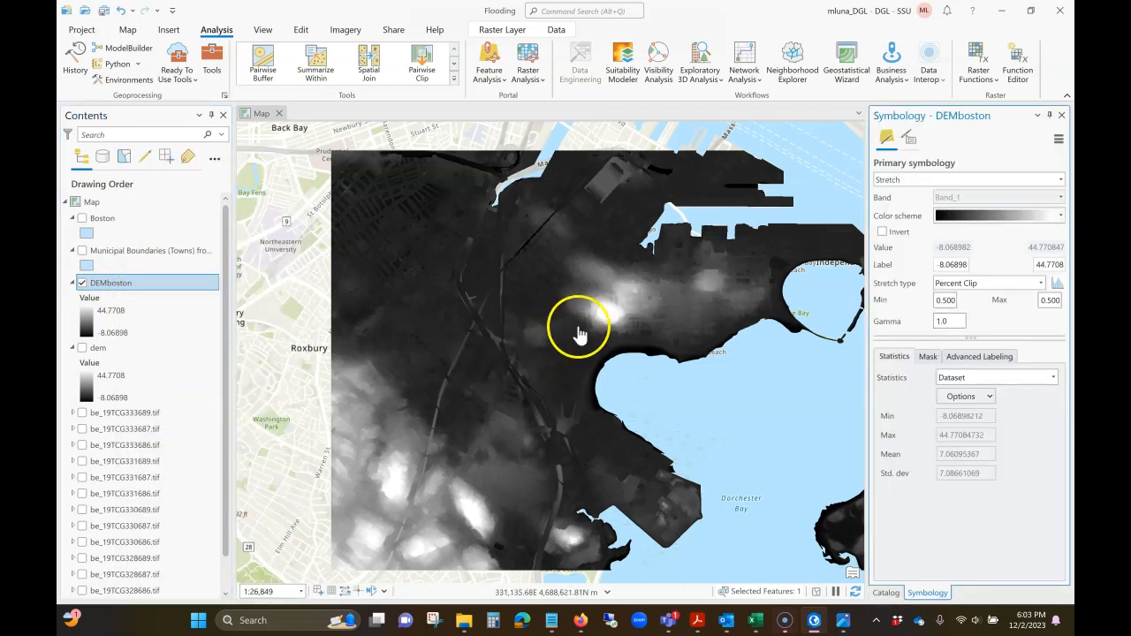
click(1060, 218)
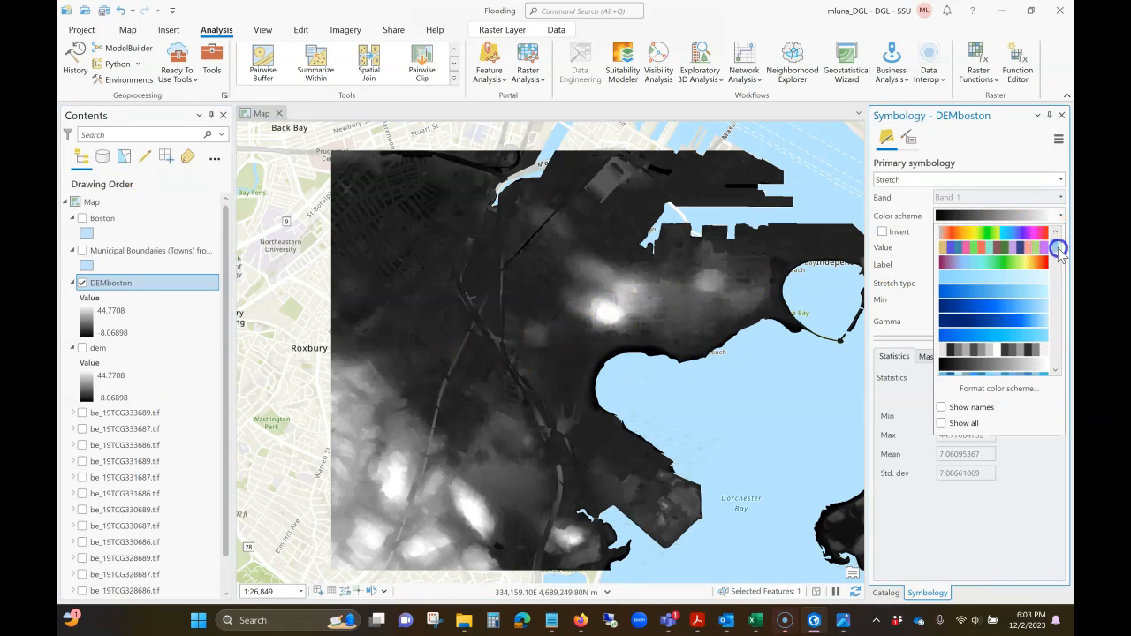
drag(1057, 250, 1057, 265)
scroll(1057, 263, down, 1)
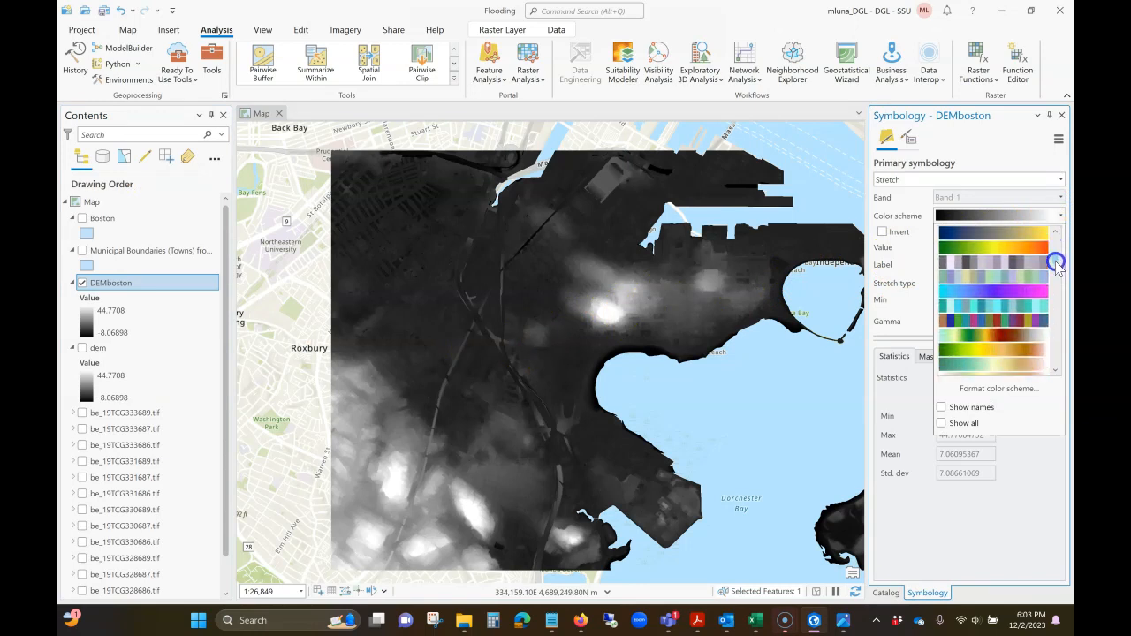
click(964, 340)
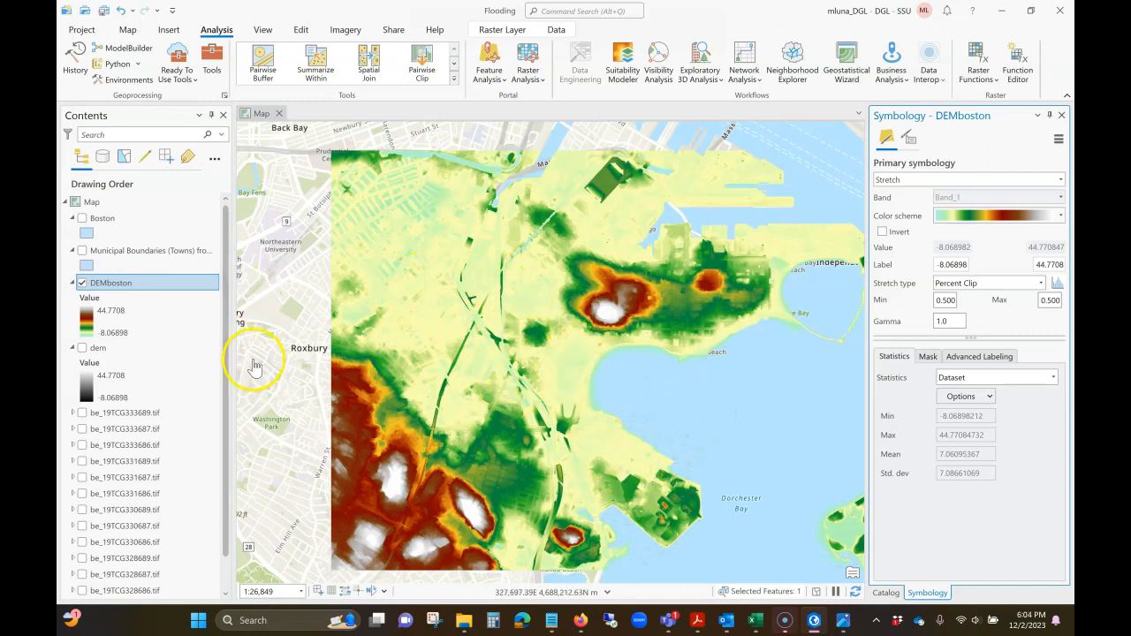
- Open the DEMboston layer's source properties and examine its raster information, including cell size and vertical units
click(119, 318)
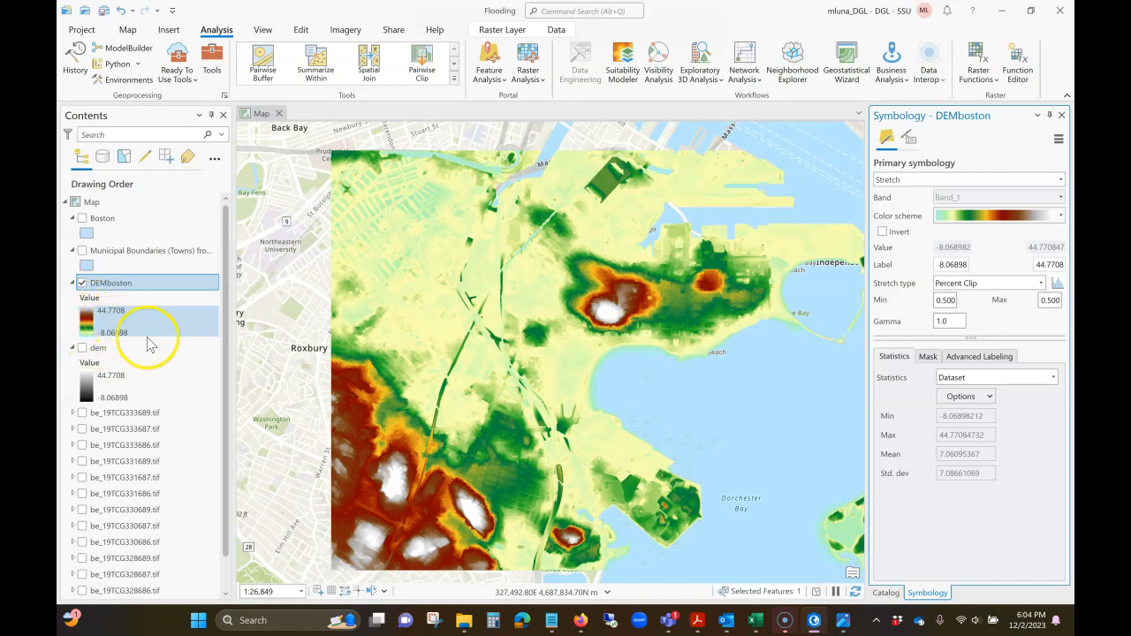
click(145, 286)
right_click(145, 286)
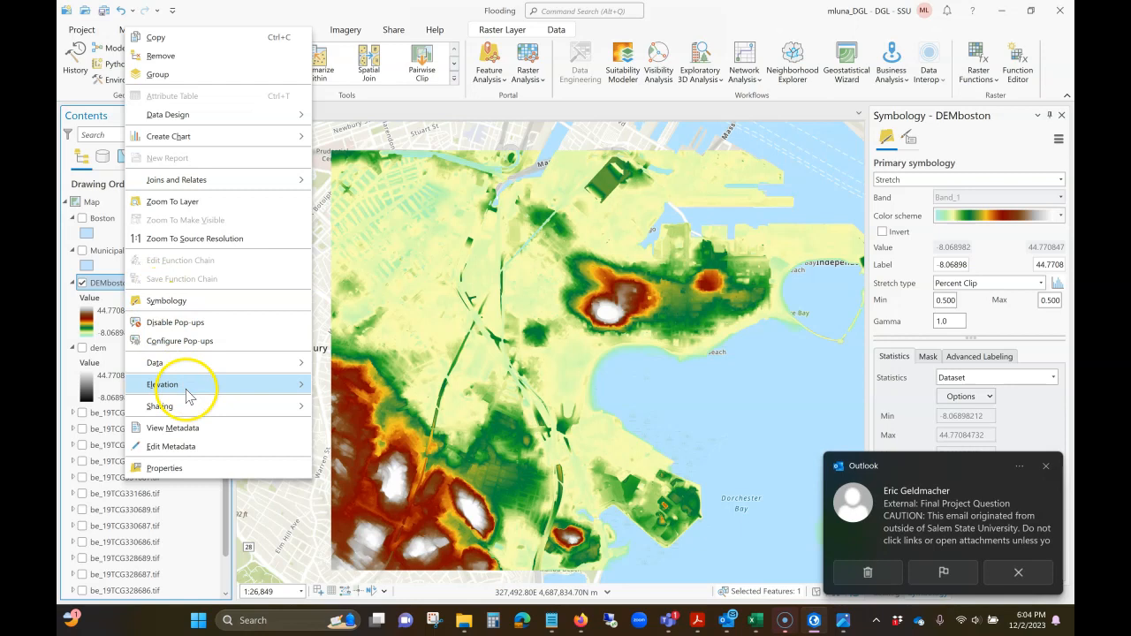
click(181, 467)
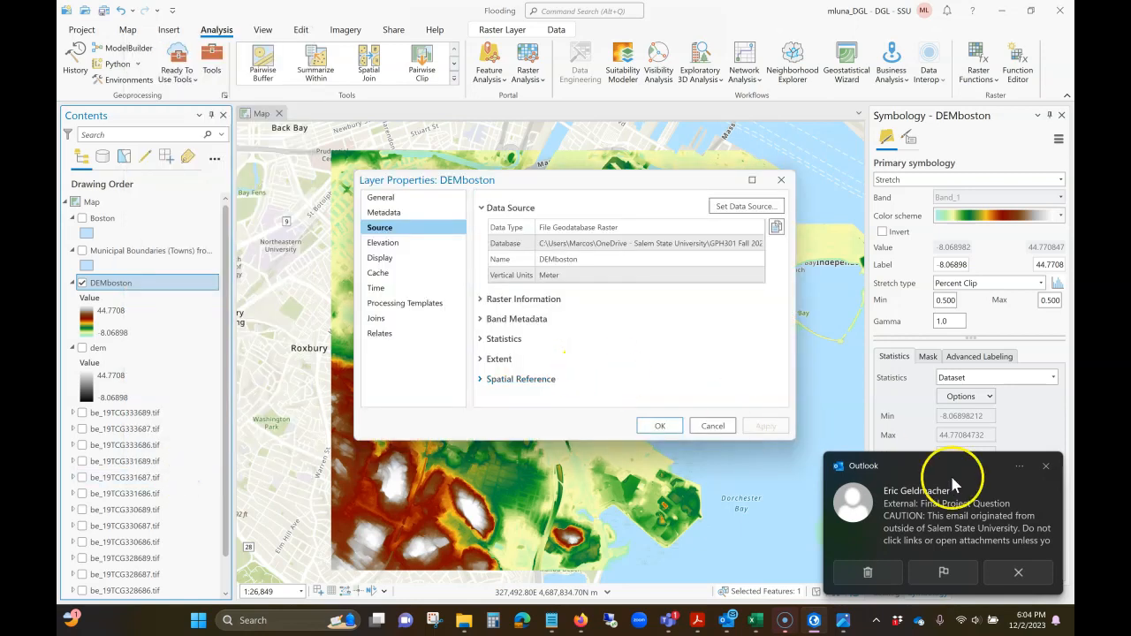
click(1046, 466)
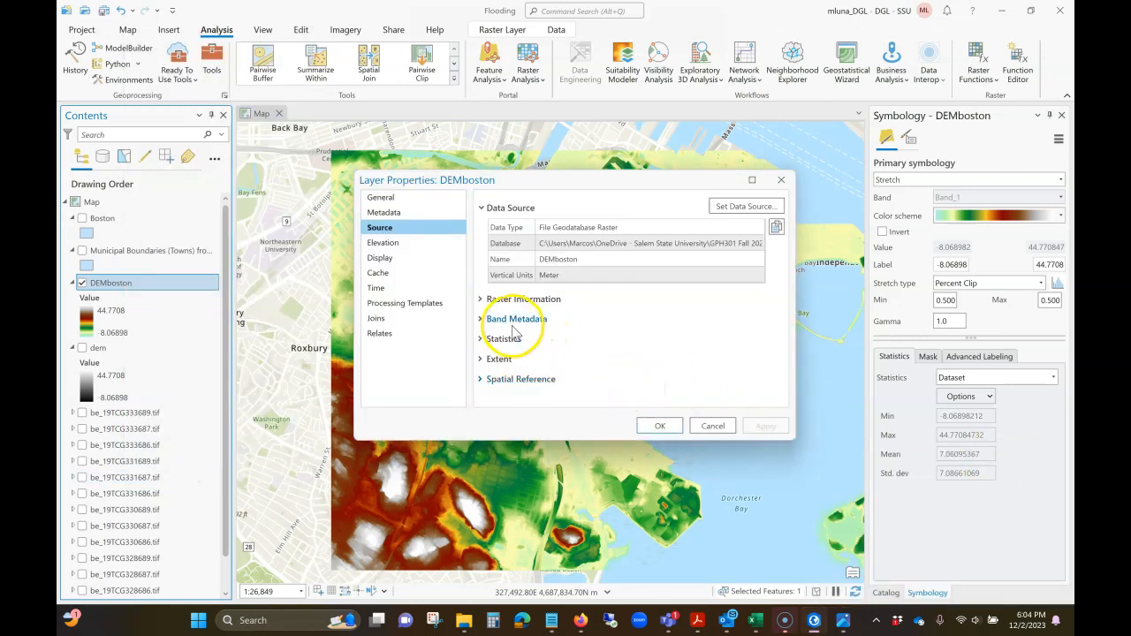
click(483, 301)
scroll(628, 301, down, 1)
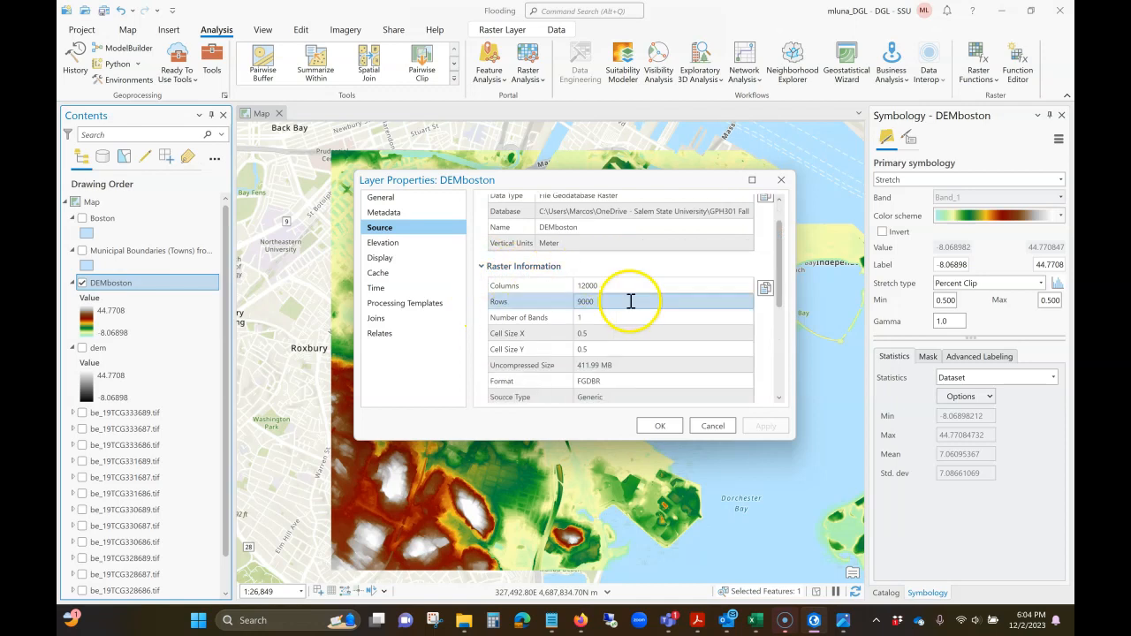
scroll(698, 305, down, 5)
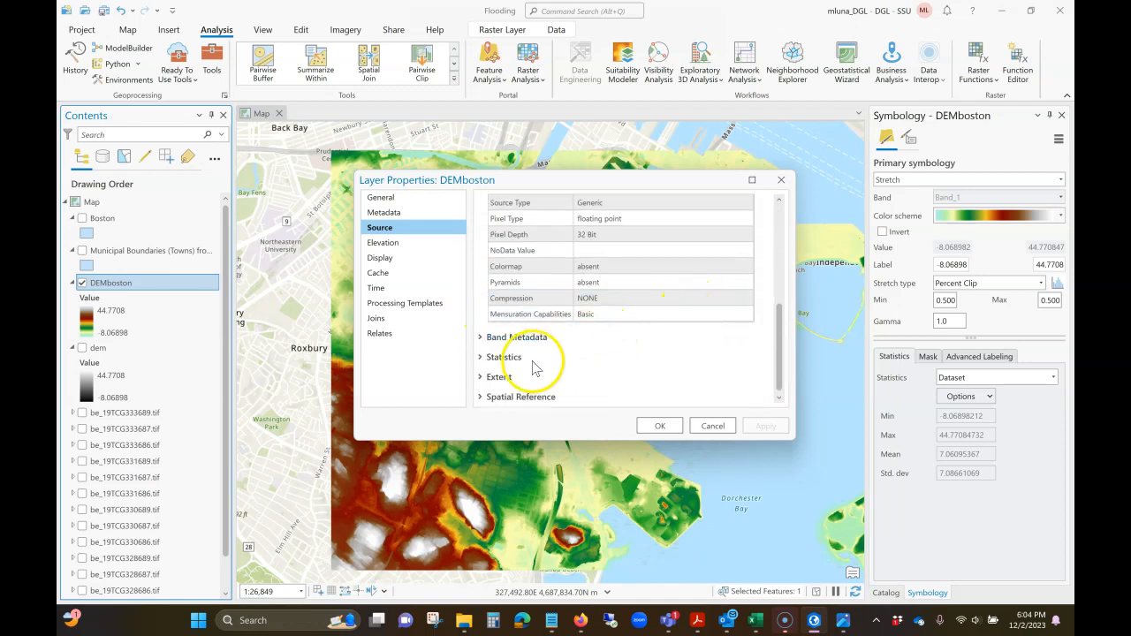
- Check the projected coordinate system and linear unit in DEMboston's spatial reference, then close the layer properties
click(480, 397)
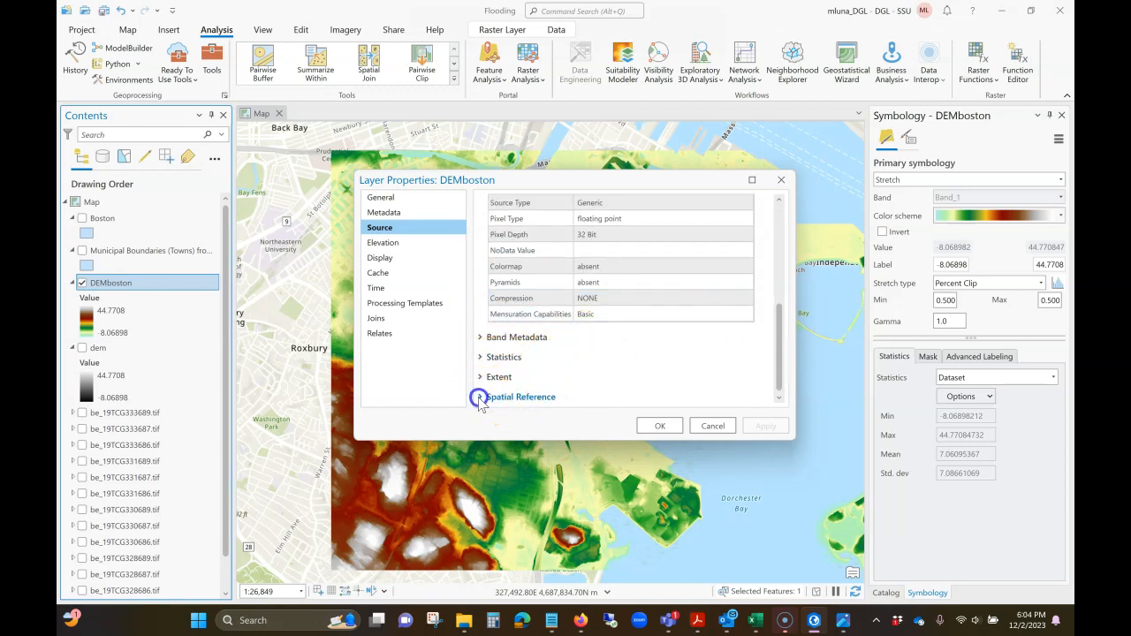
scroll(670, 315, down, 3)
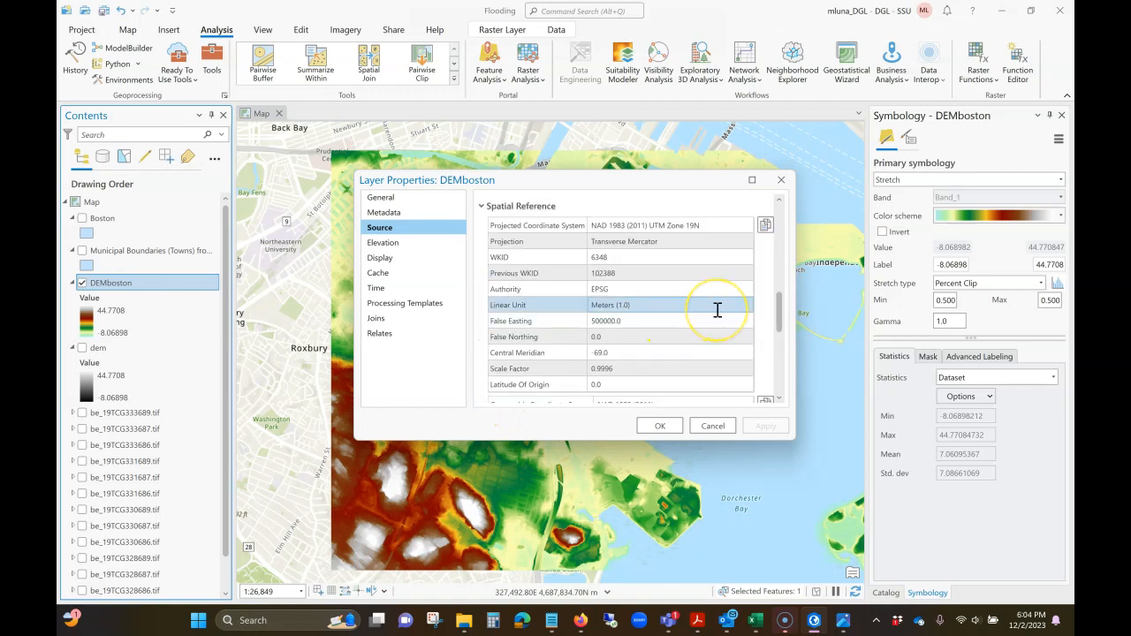
scroll(718, 310, down, 2)
click(541, 225)
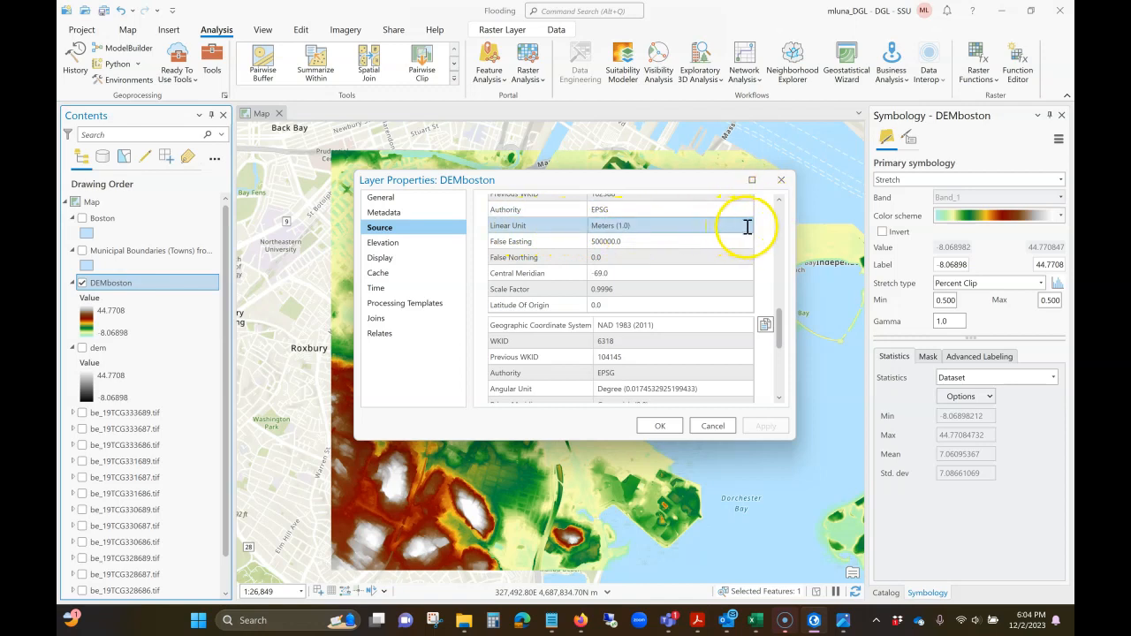
click(781, 179)
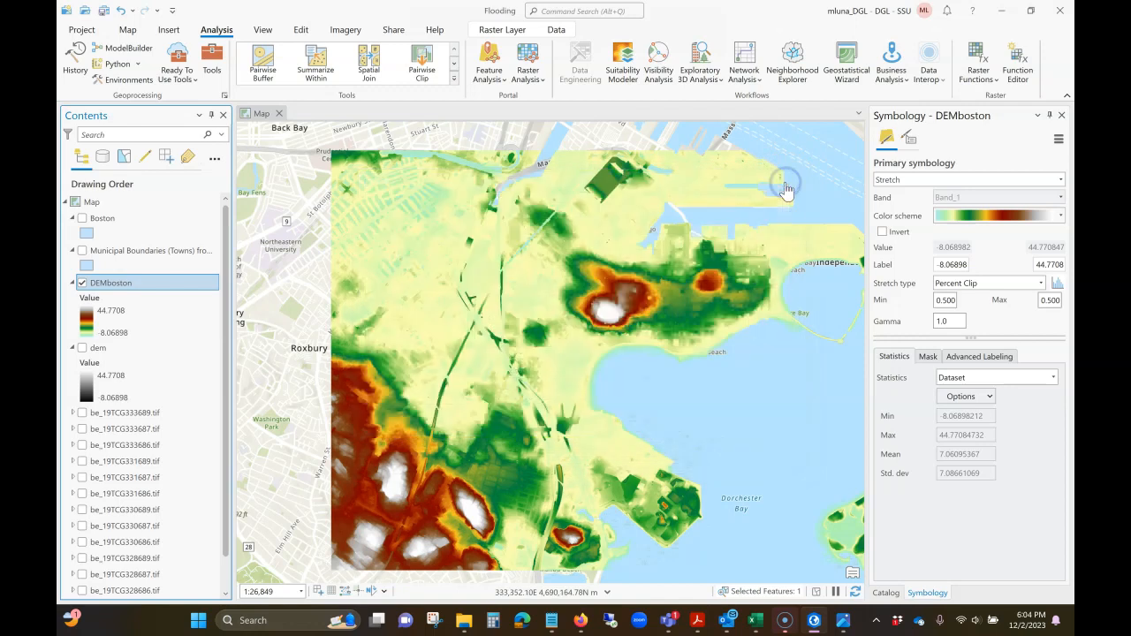
- Reopen the DEMboston layer properties, examine the vertical coordinate system in its spatial reference, and close them without changes
right_click(121, 316)
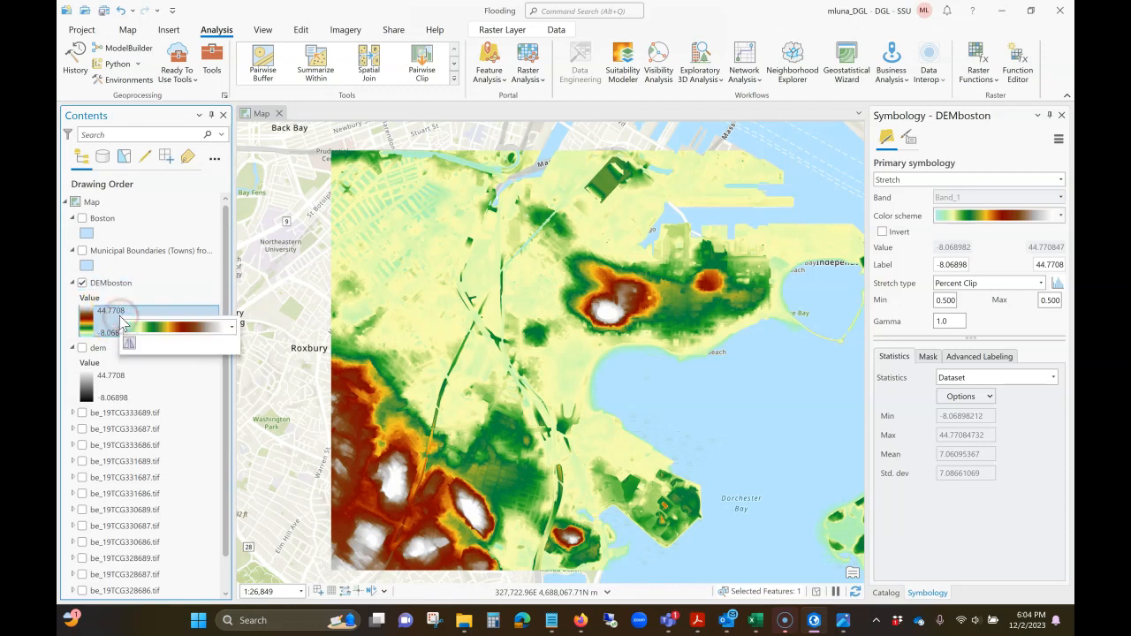
right_click(110, 312)
right_click(102, 300)
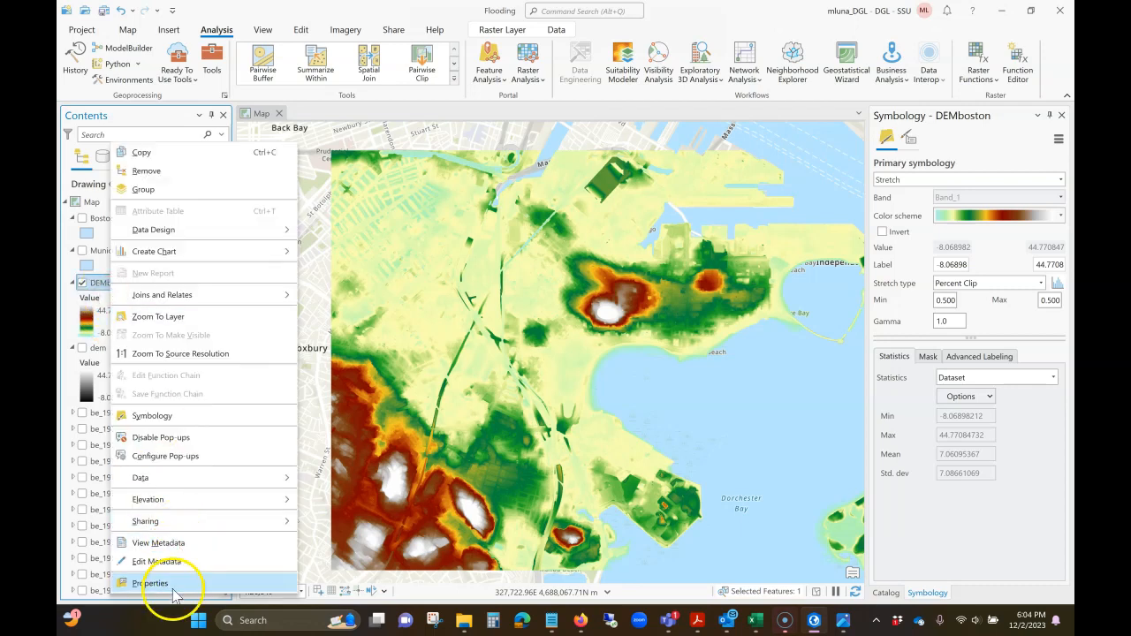
click(151, 583)
click(479, 378)
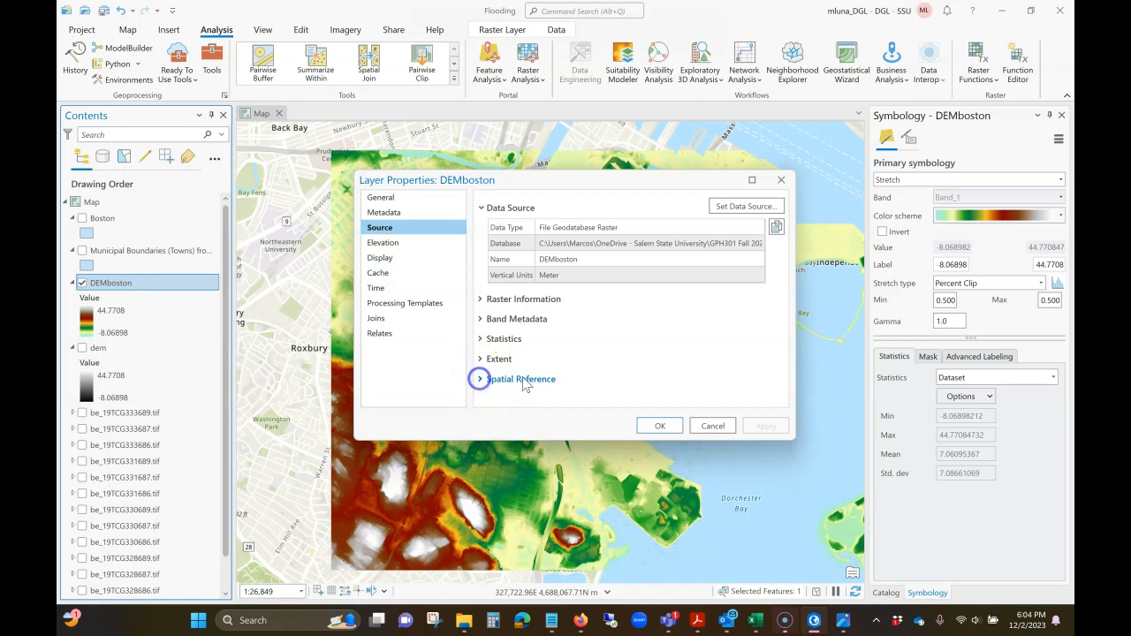
scroll(659, 380, down, 6)
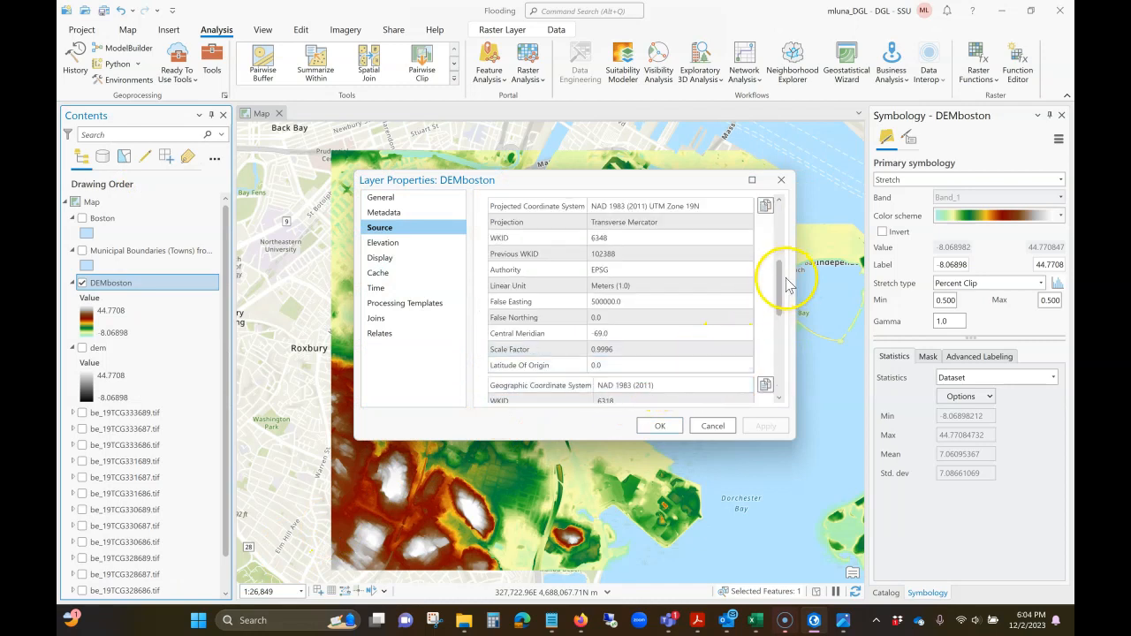
drag(780, 285, 787, 348)
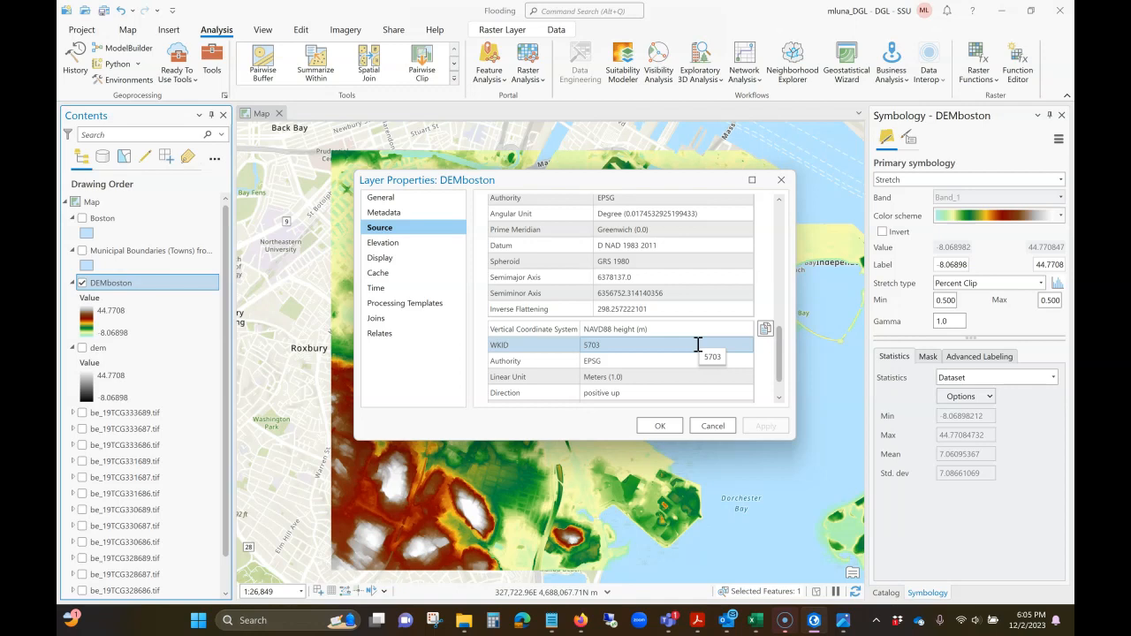
click(712, 427)
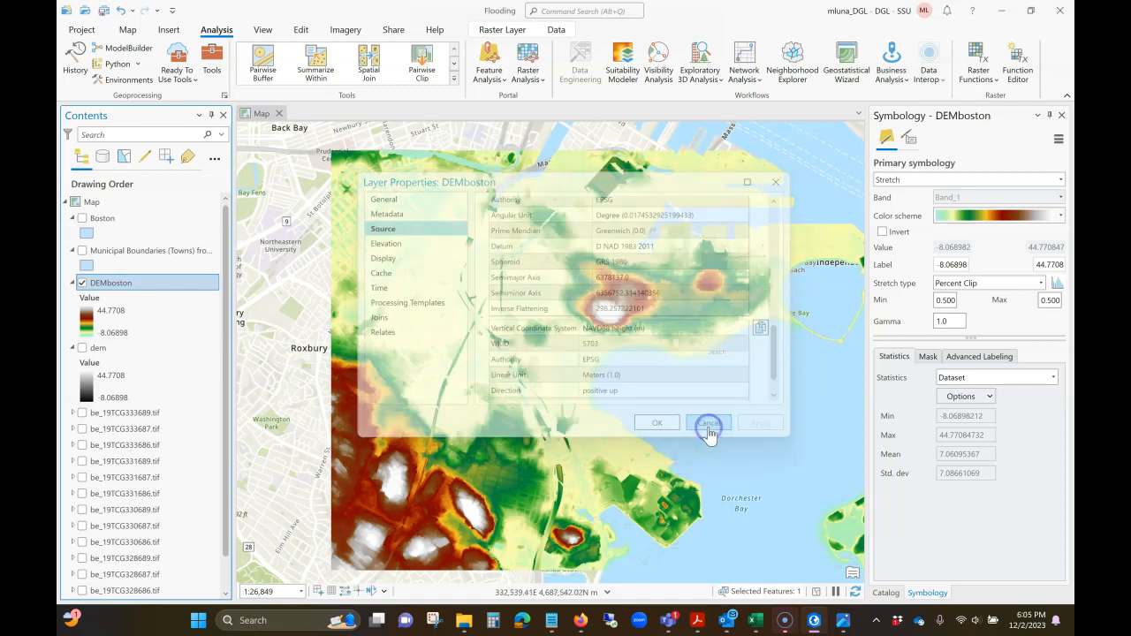